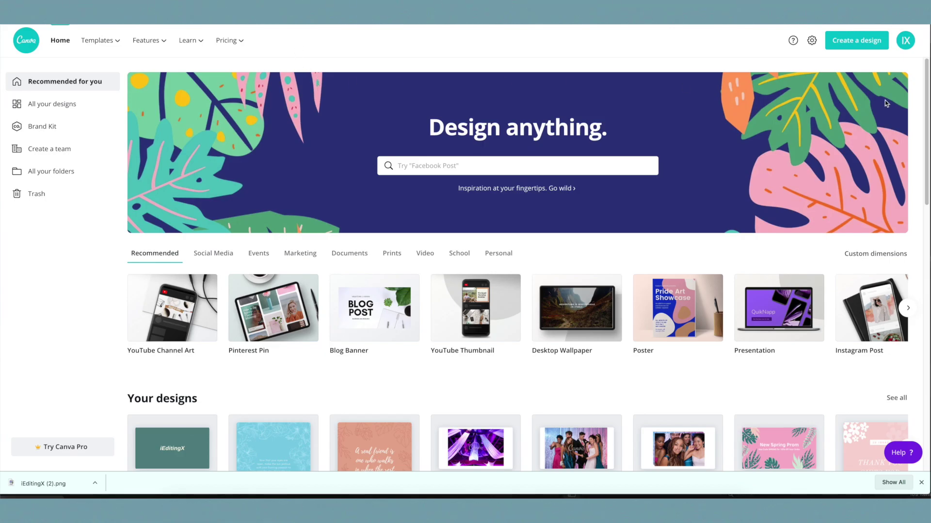
Scroll around the blank YouTube Channel Art design and its template list.
scroll(886, 103, "down", 5)
scroll(886, 103, "up", 5)
key("XF86AudioRaiseVolume")
scroll(223, 359, "down", 3)
scroll(254, 240, "up", 3)
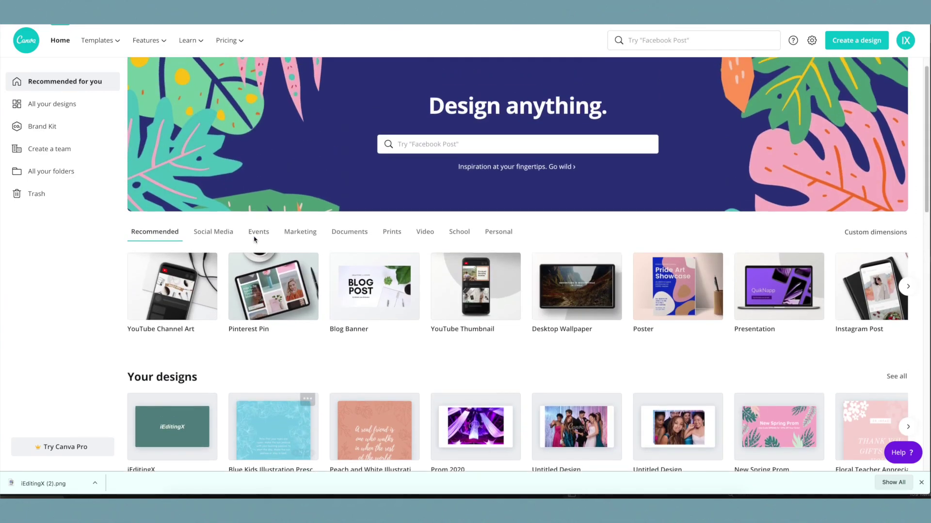
scroll(276, 273, "up", 1)
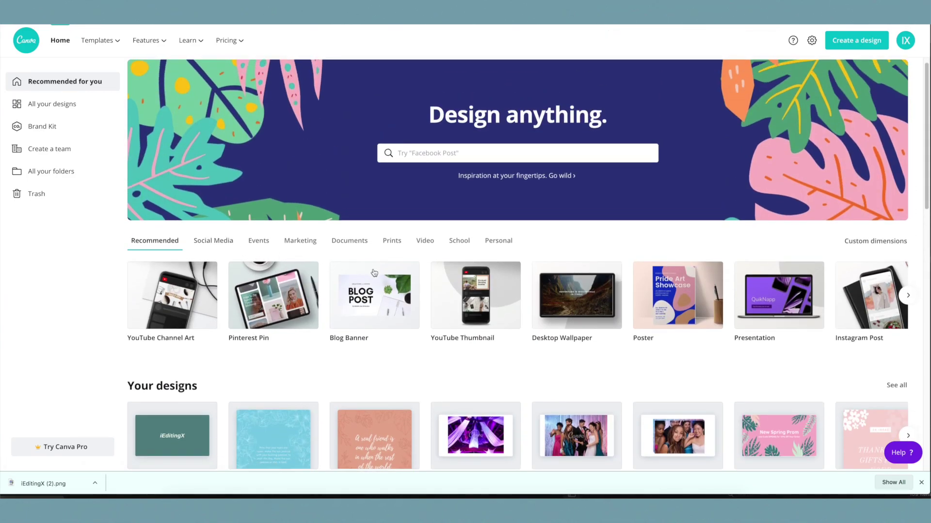
scroll(411, 310, "right", 3)
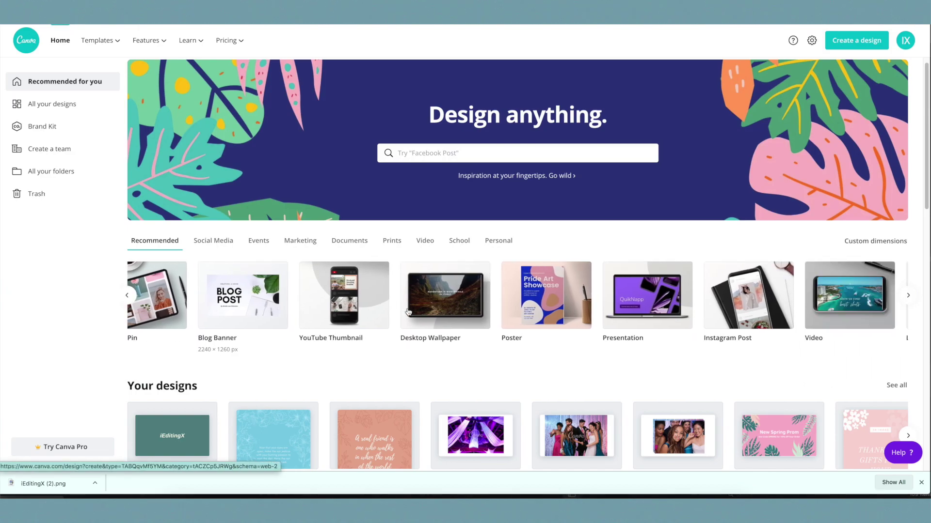
scroll(412, 312, "left", 3)
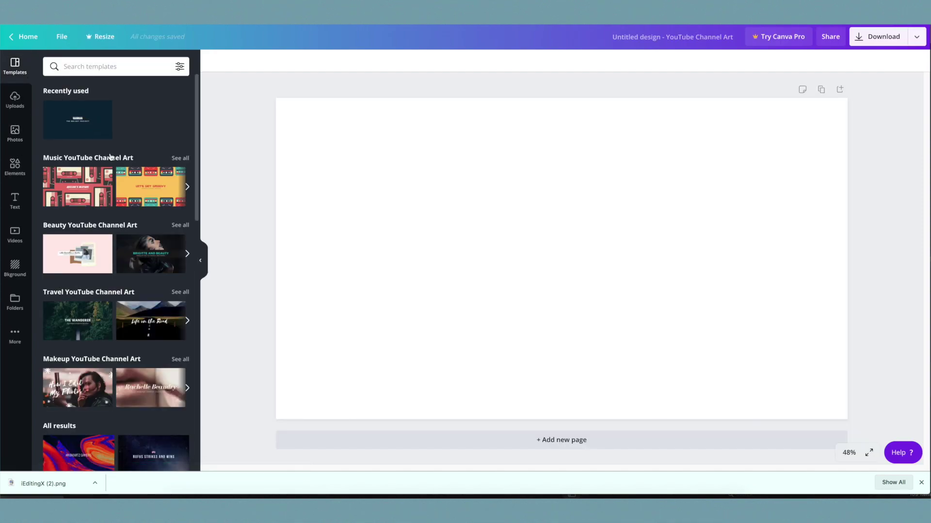
Apply the recently used template, then delete its piano logo and title.
left_click(92, 123)
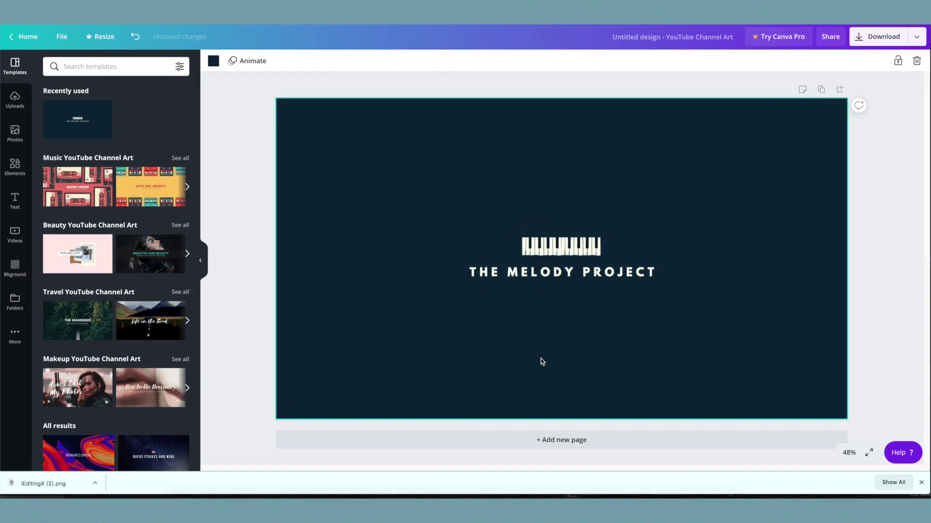
key("ctrl+a")
key("Delete")
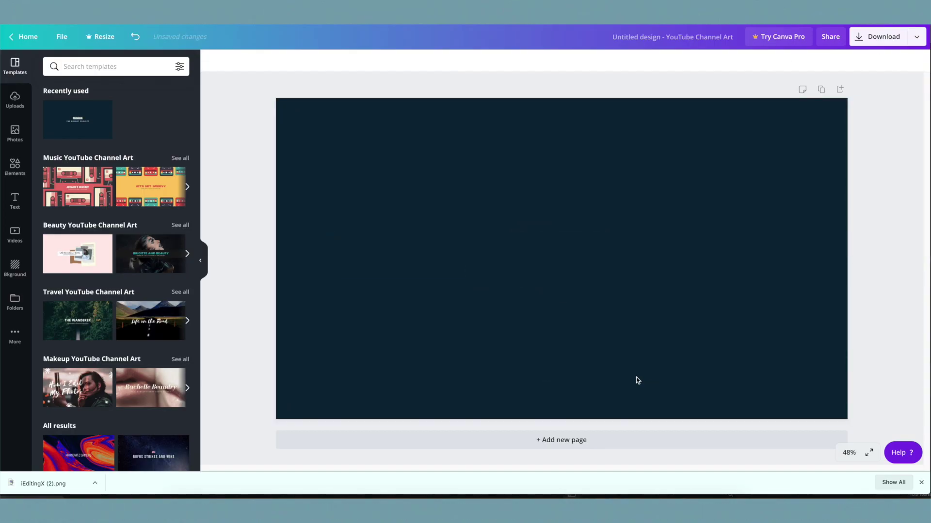
Set the page background to a custom dusty mauve, #b698a3.
left_click(213, 61)
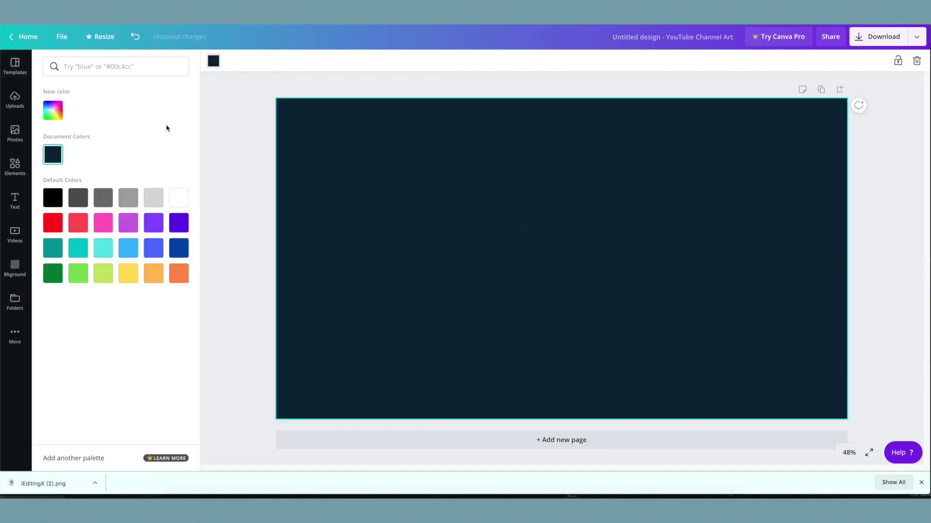
left_click(111, 223)
left_click(128, 228)
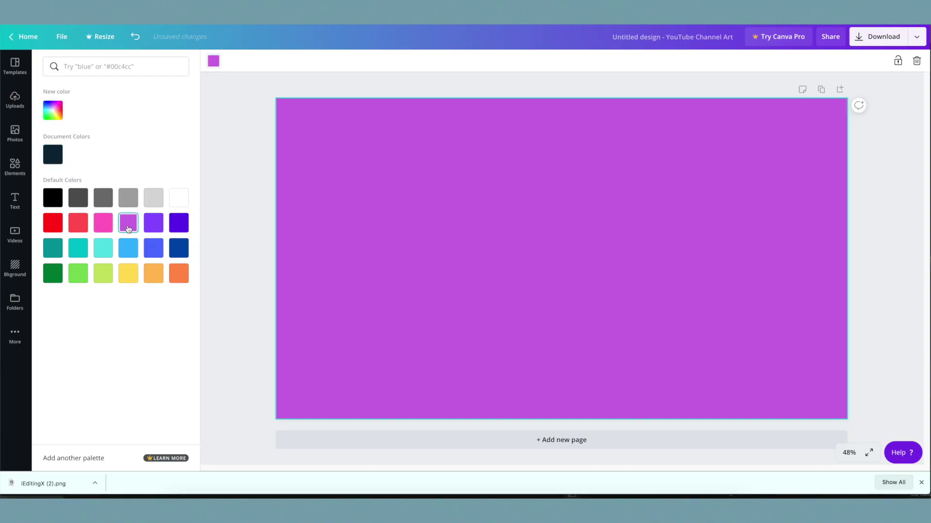
left_click(57, 111)
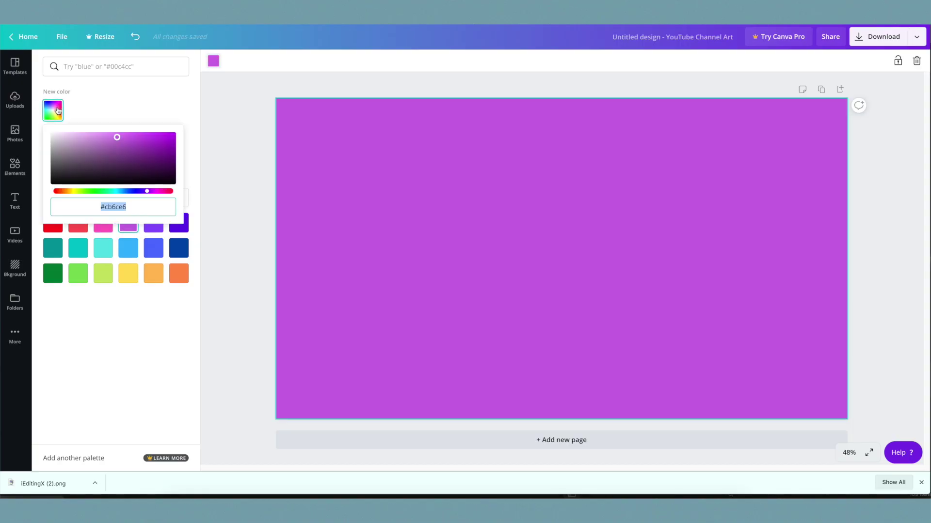
left_click_drag(117, 137, 75, 152)
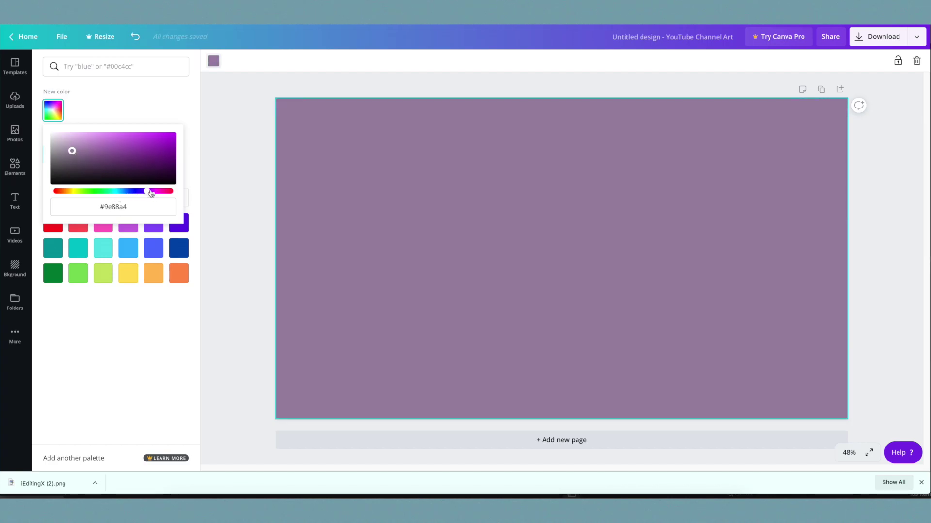
left_click_drag(72, 149, 71, 147)
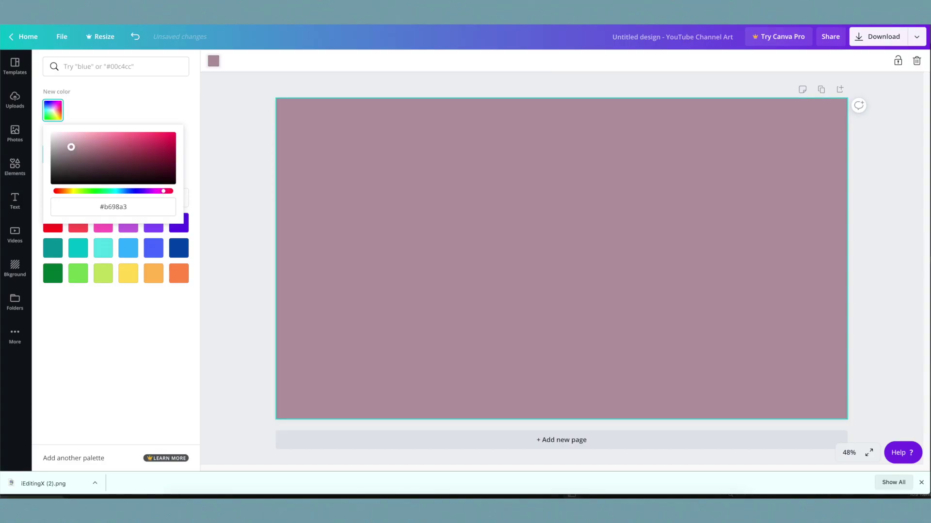
left_click(190, 112)
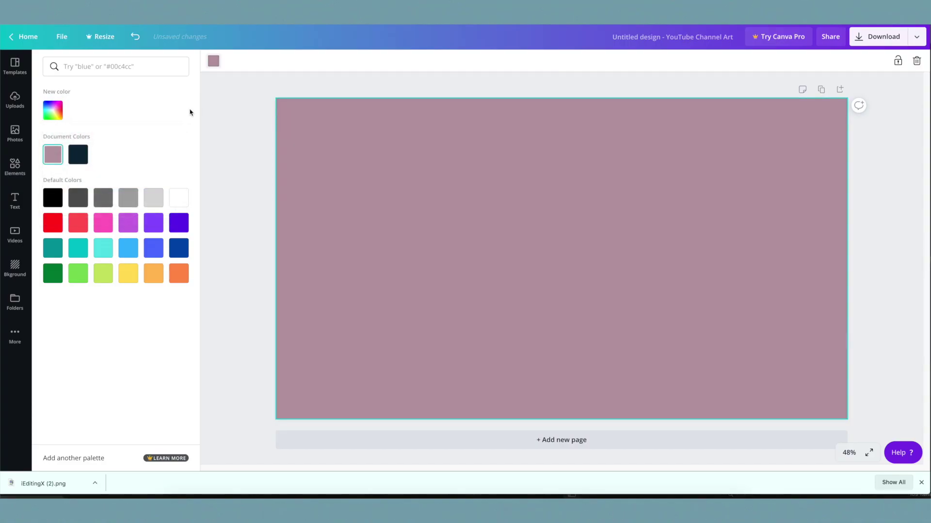
Add the pink neon 'love you' text style to the page.
left_click(16, 199)
scroll(117, 262, "down", 8)
scroll(116, 262, "down", 3)
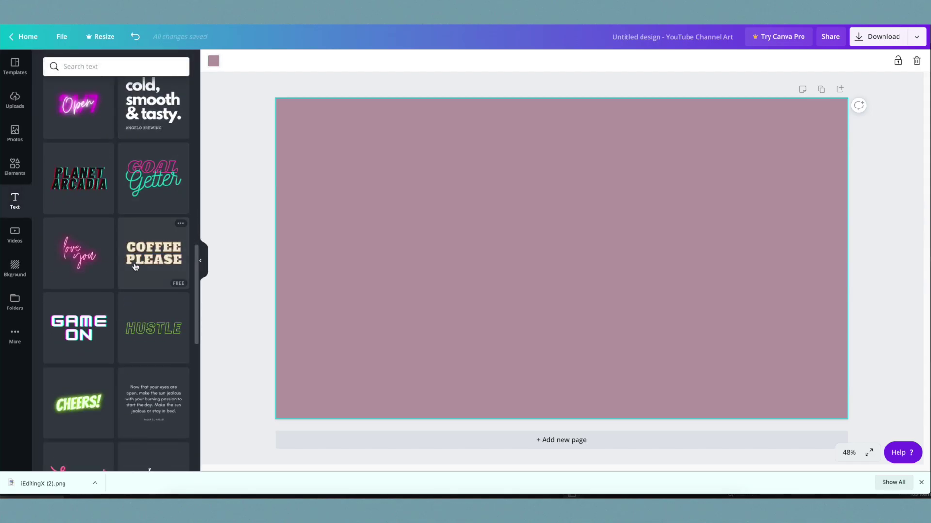
left_click(83, 243)
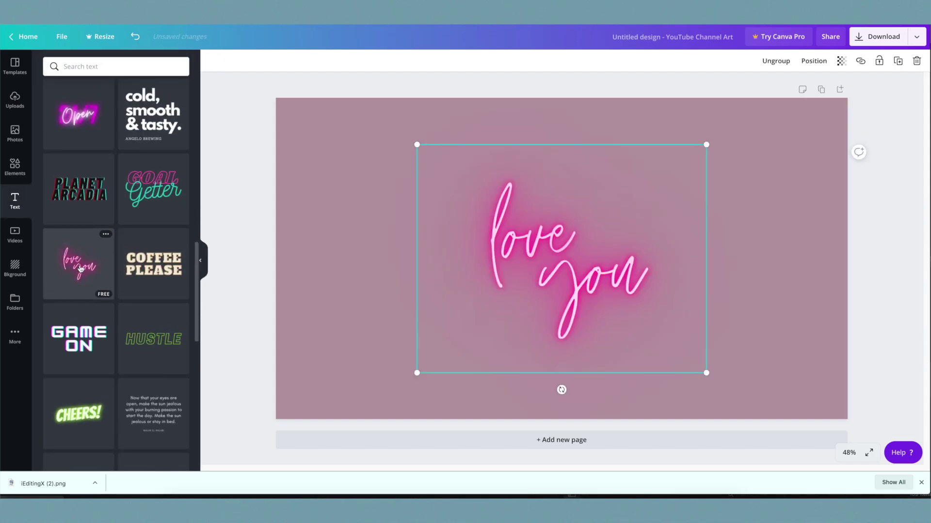
Delete 'you' and replace 'love' with 'iEditingX'.
double_click(646, 271)
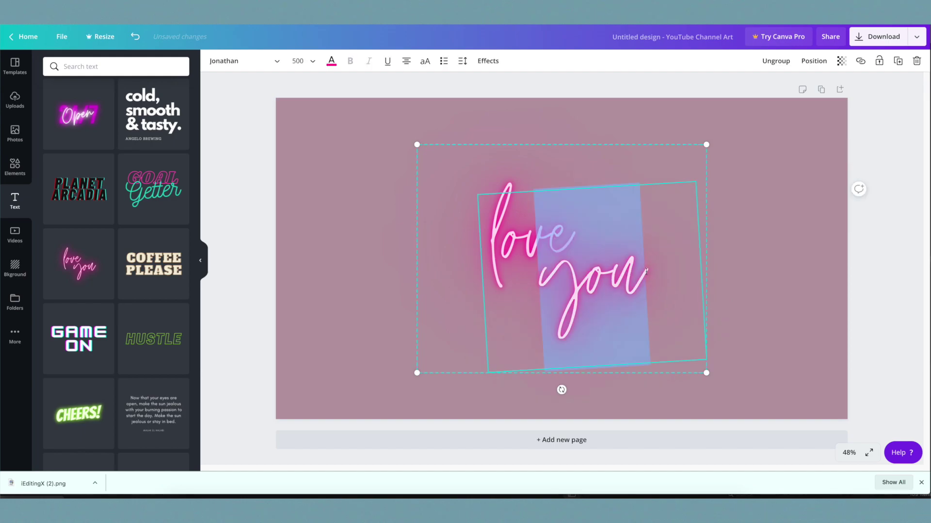
key("BackSpace")
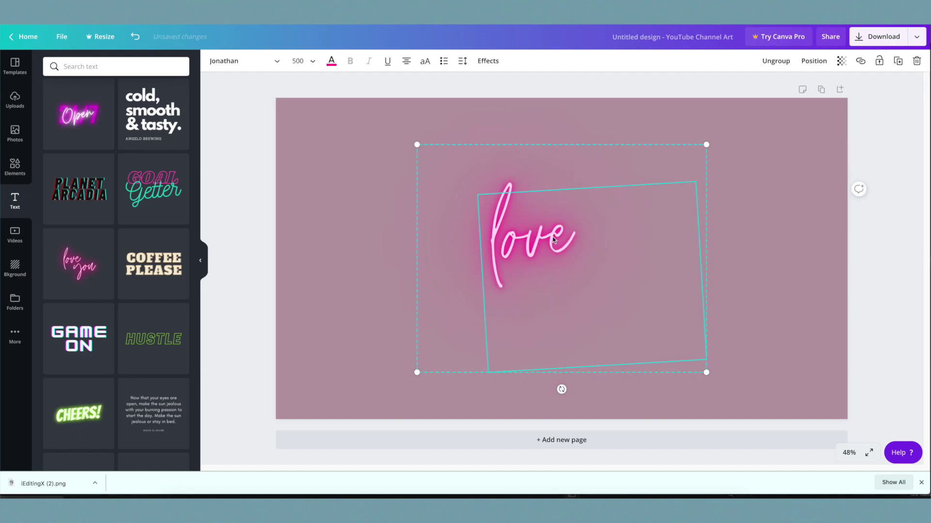
double_click(508, 185)
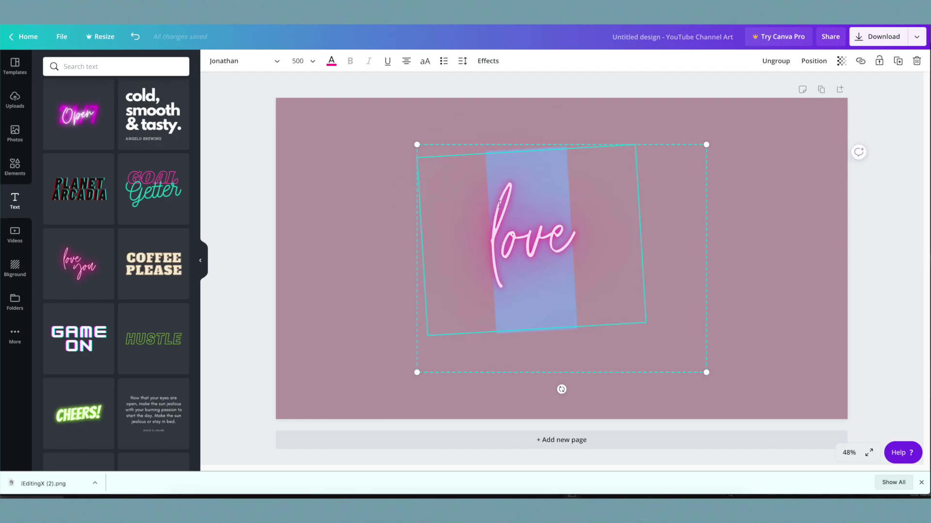
type("iEditing")
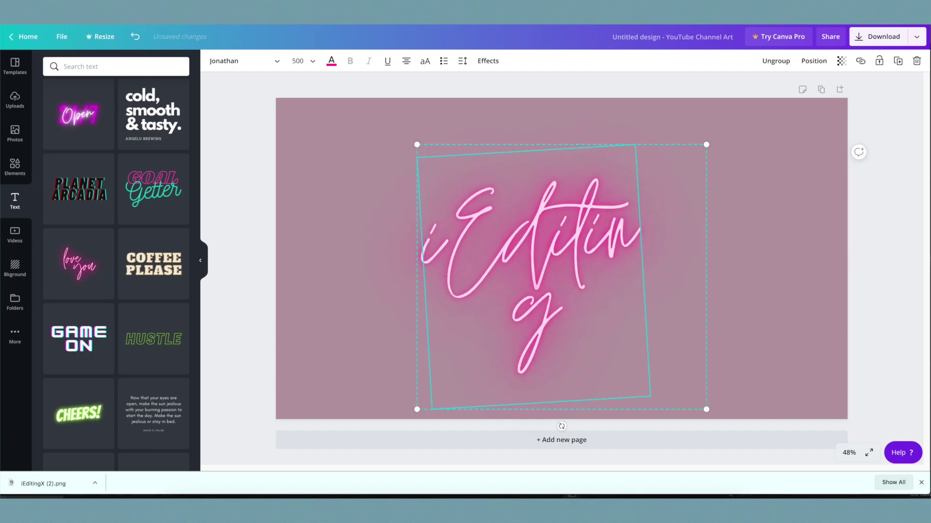
type("X")
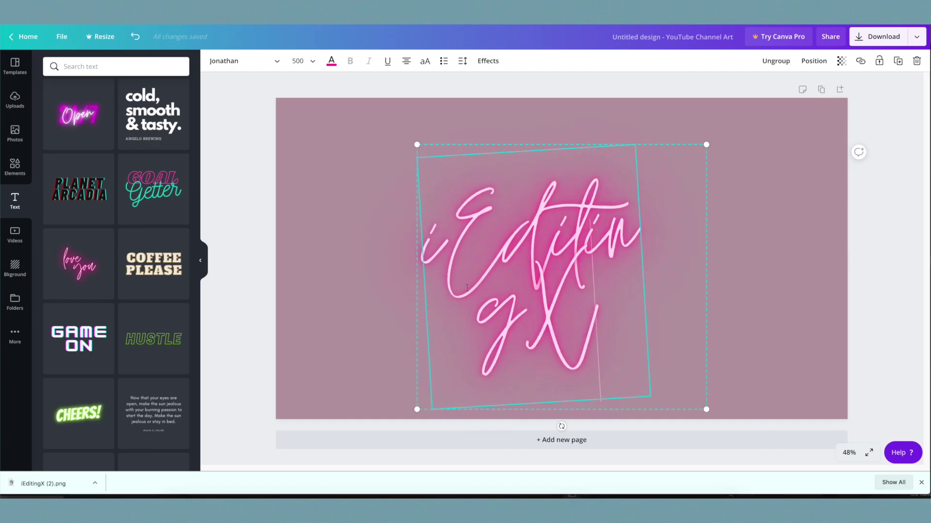
key("ctrl+a")
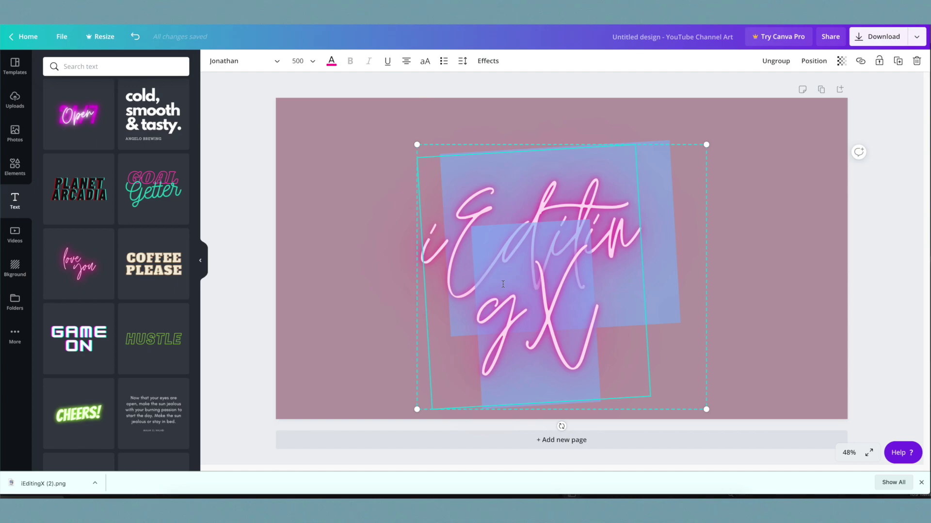
left_click(503, 284)
key("ctrl+a")
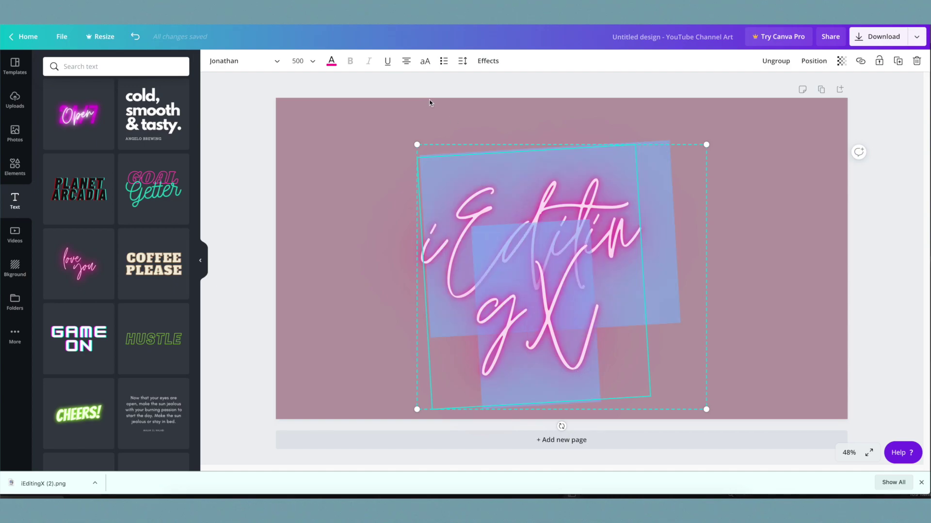
Try font sizes 120, 144 and 143.5, then set the neon text to 400.
left_click(298, 61)
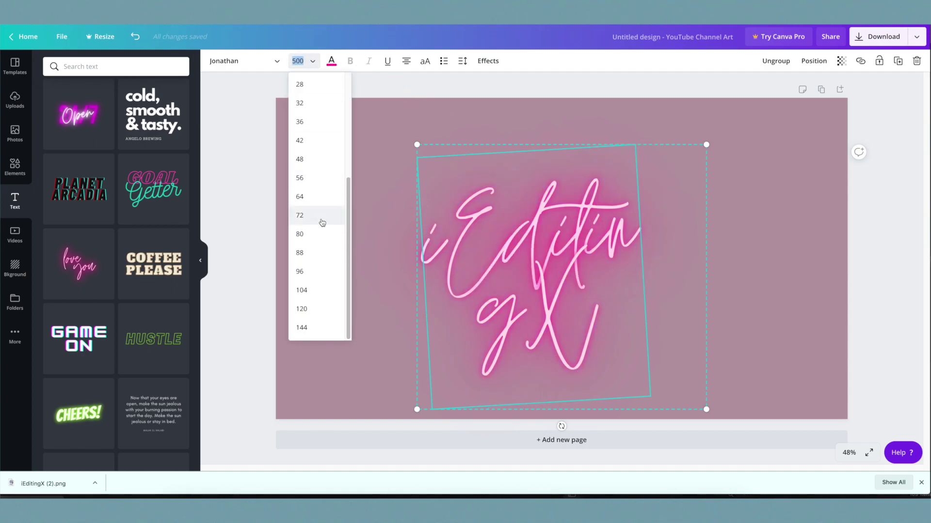
left_click(325, 308)
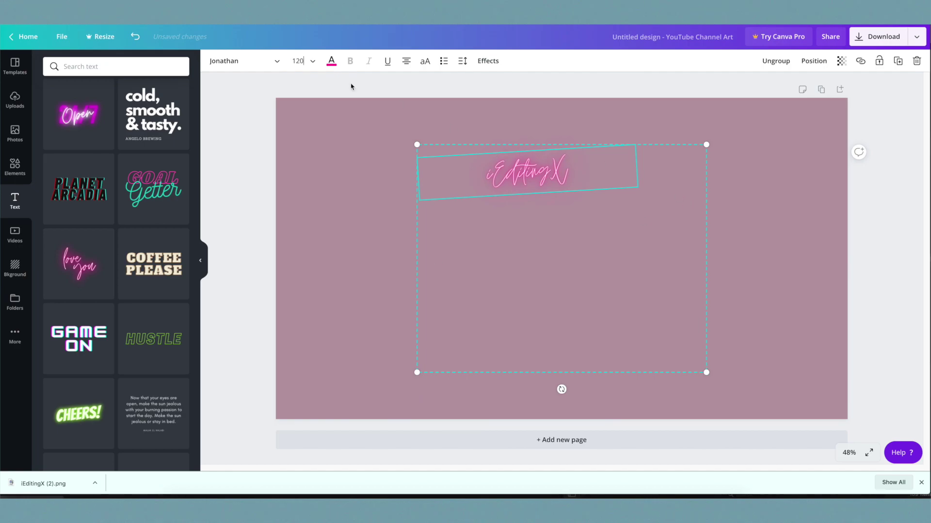
left_click(298, 60)
left_click(325, 328)
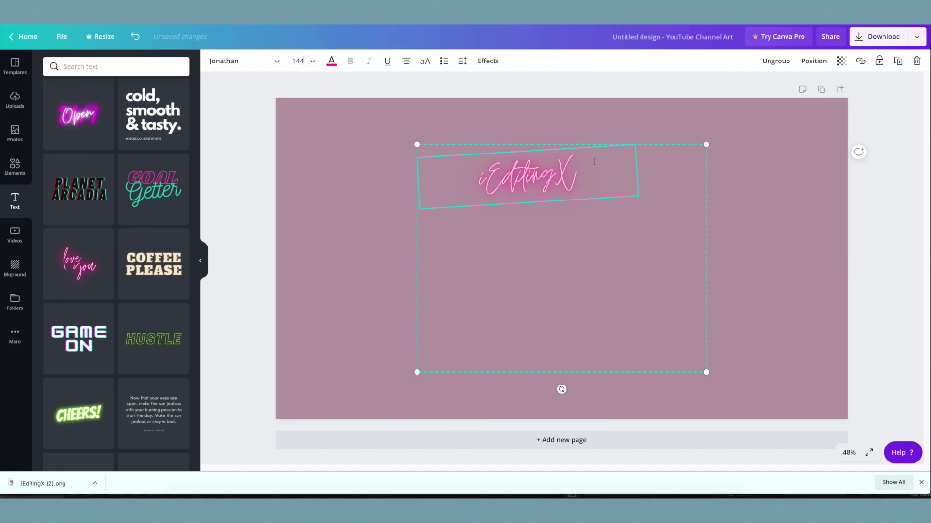
left_click(300, 60)
type("143.5")
key("Return")
type("00")
key("Return")
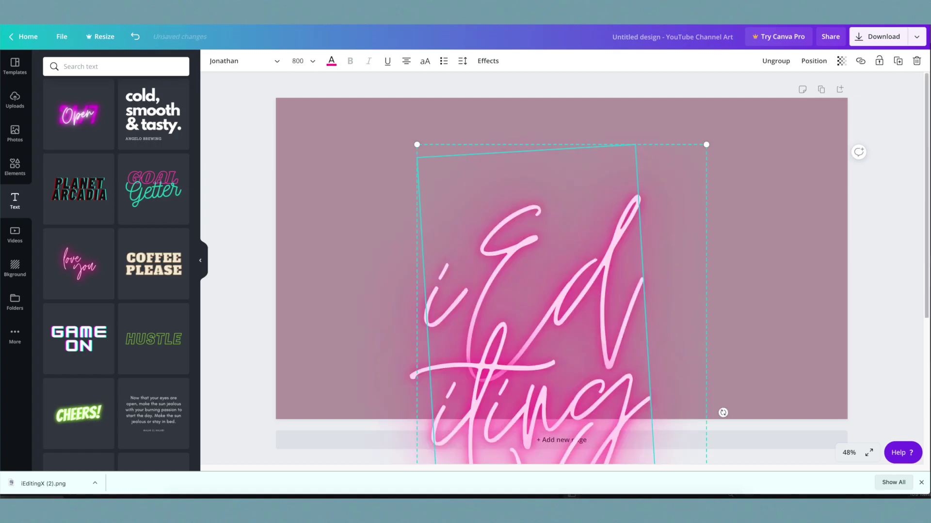
left_click(297, 61)
left_click(295, 61)
type("400")
key("Return")
Drag the text group's corner to enlarge iEditingX to size 495.
left_click(685, 172)
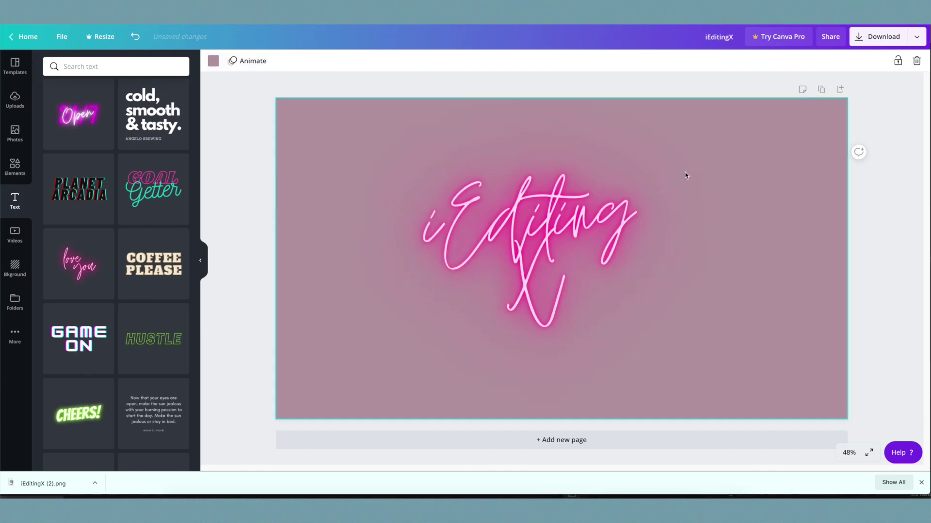
left_click(609, 216)
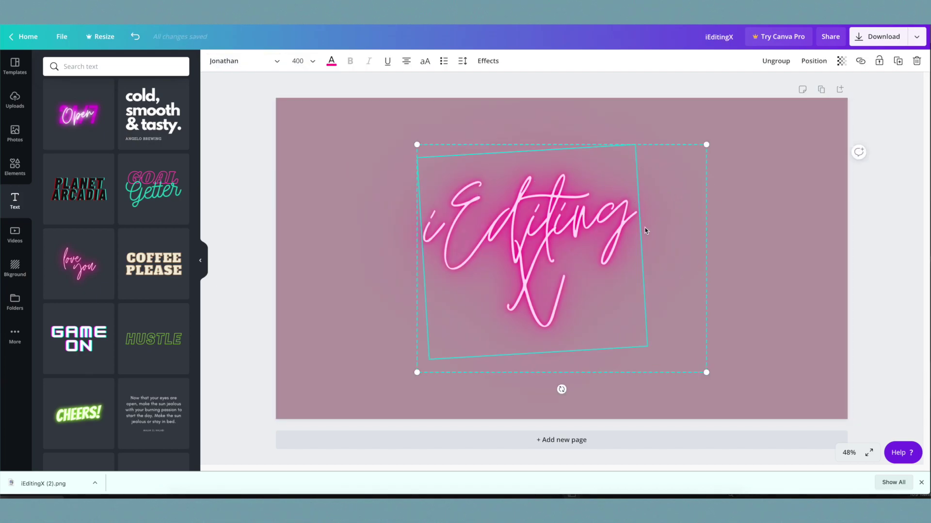
left_click_drag(707, 146, 811, 146)
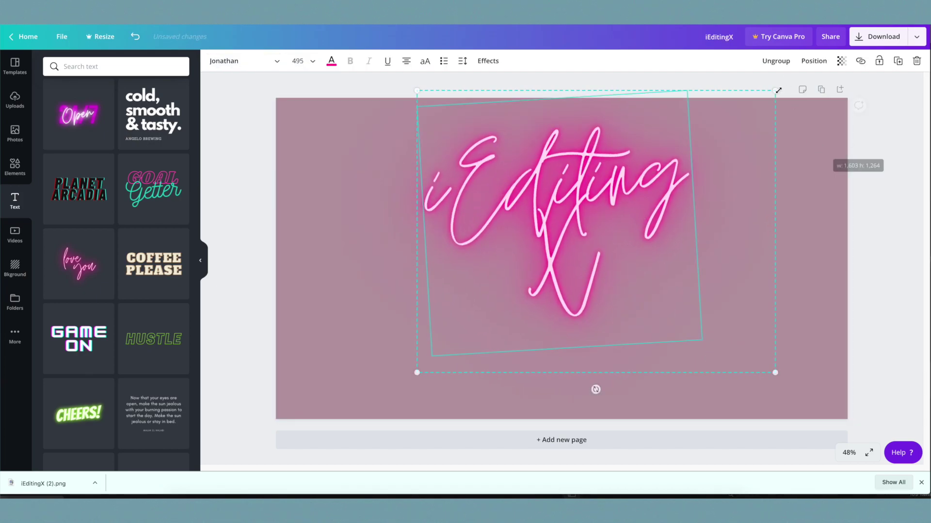
Ungroup the neon text, shift it left and down, and widen iEditing so X joins line one.
left_click(765, 62)
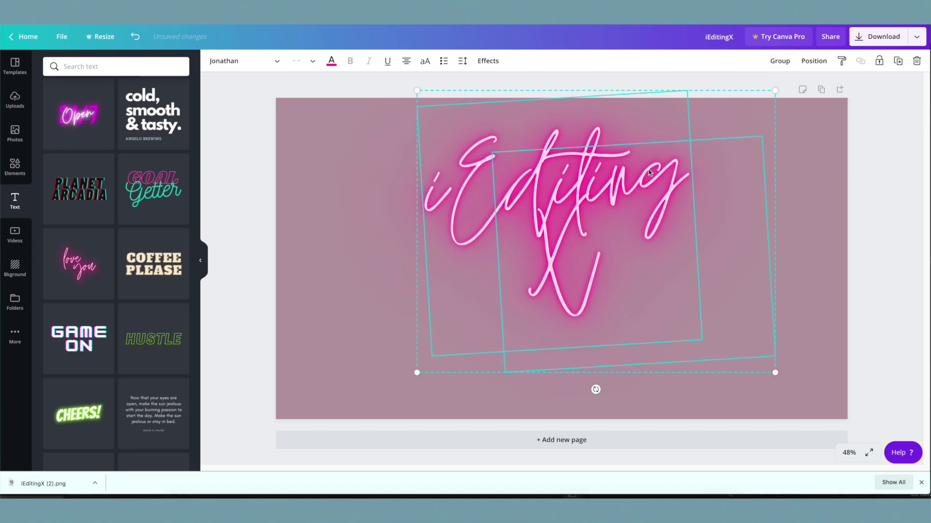
left_click_drag(712, 168, 696, 201)
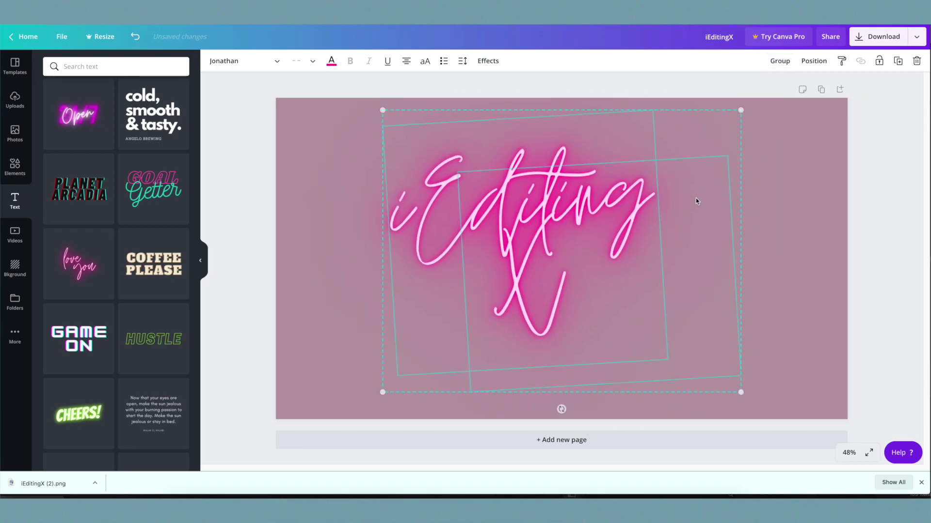
left_click(783, 223)
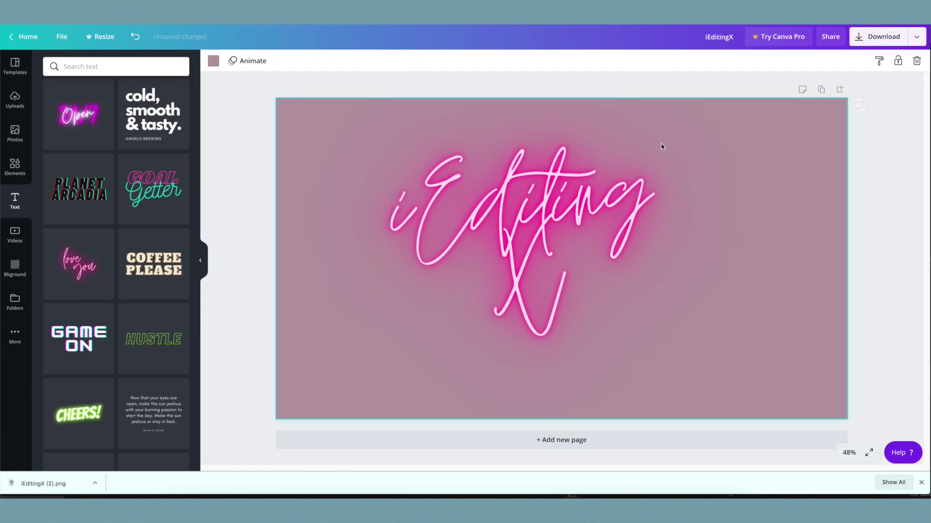
left_click(679, 173)
left_click(679, 176)
left_click(649, 204)
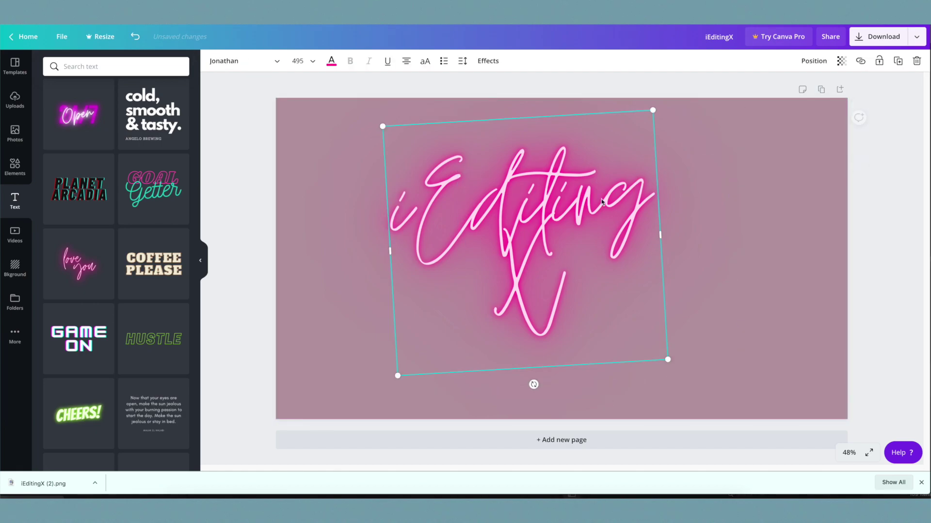
mouse_move(667, 239)
left_mouse_down()
mouse_move(804, 245)
mouse_move(662, 228)
mouse_move(673, 238)
mouse_move(667, 245)
left_mouse_up()
Shrink iEditingX from 495 to size 230 and move it down to the page centre.
left_click(331, 61)
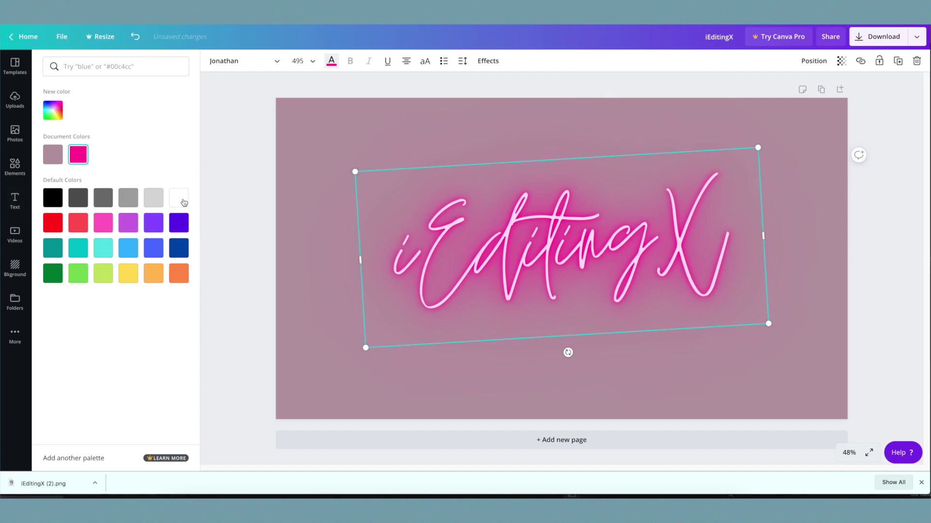
left_click(313, 62)
scroll(308, 145, "down", 5)
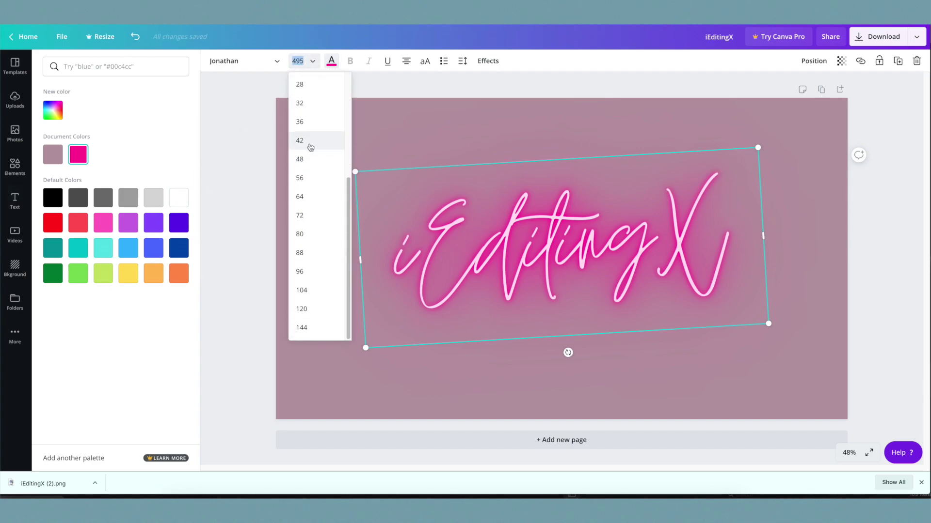
left_click(309, 67)
left_click(291, 62)
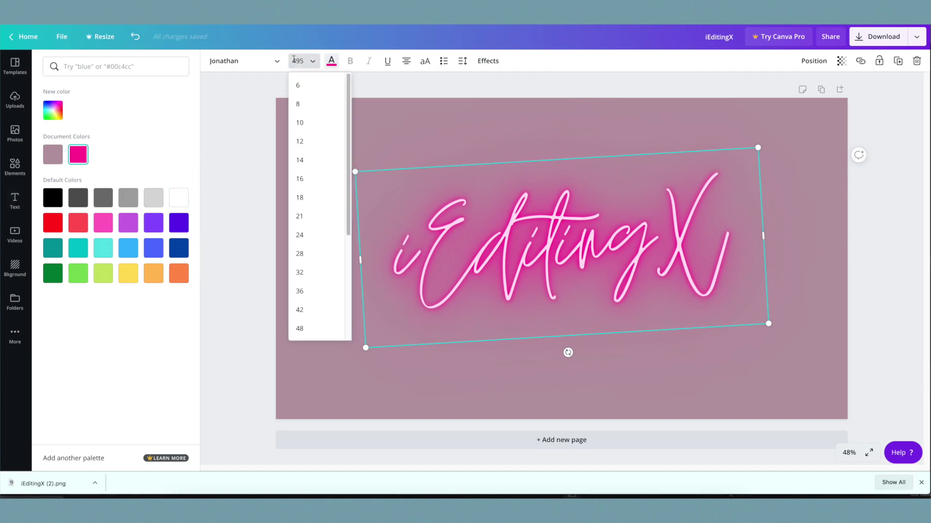
double_click(304, 62)
type("25")
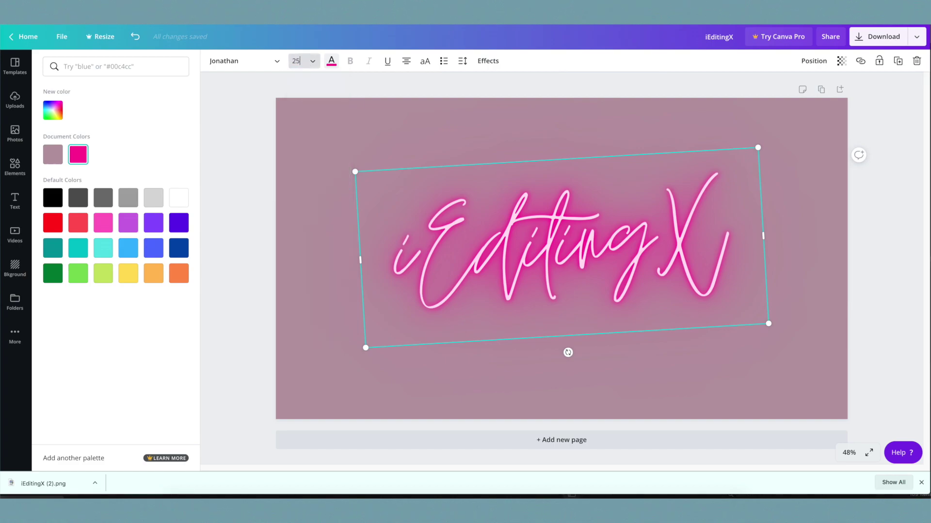
type("5")
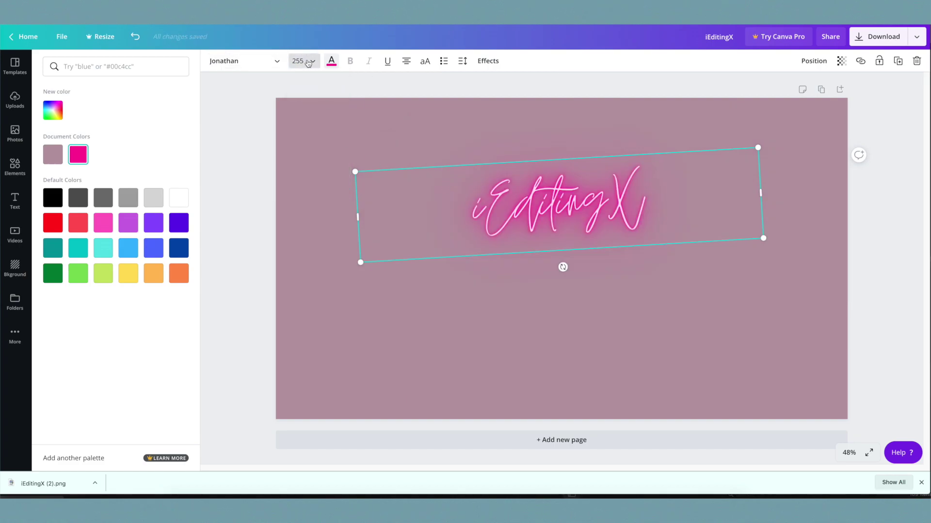
left_click(308, 63)
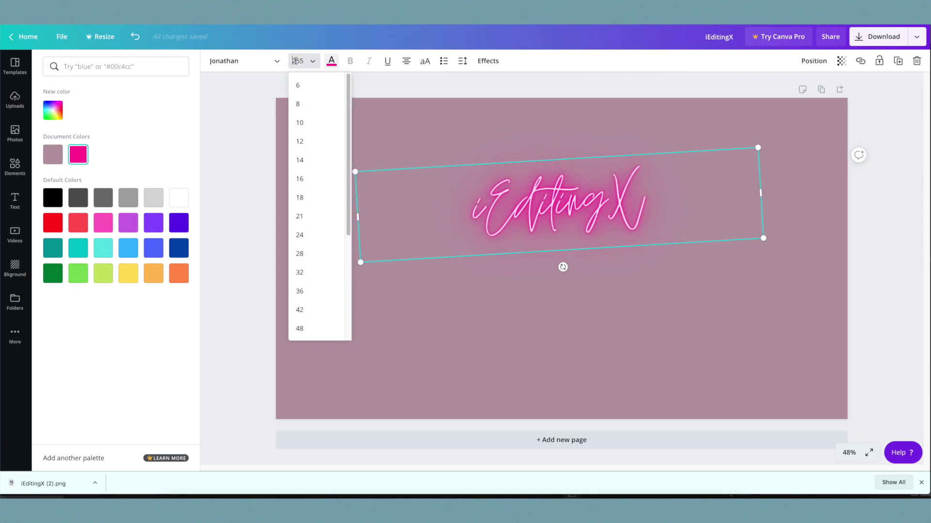
left_click_drag(293, 62, 309, 63)
key("Return")
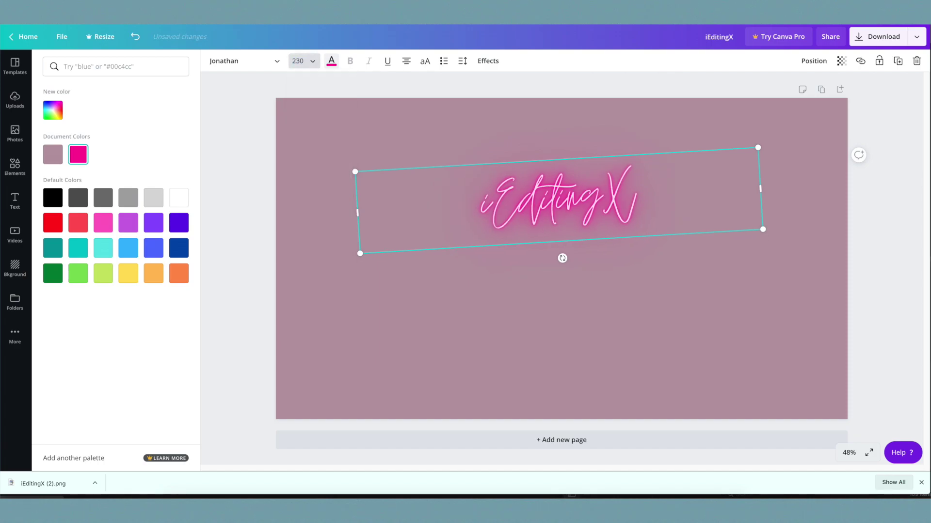
left_click(575, 201)
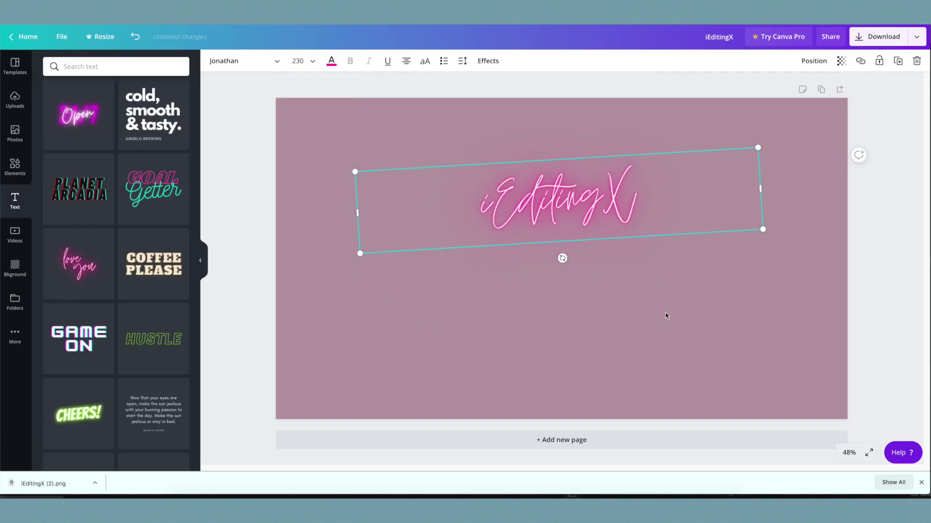
left_click_drag(572, 199, 575, 256)
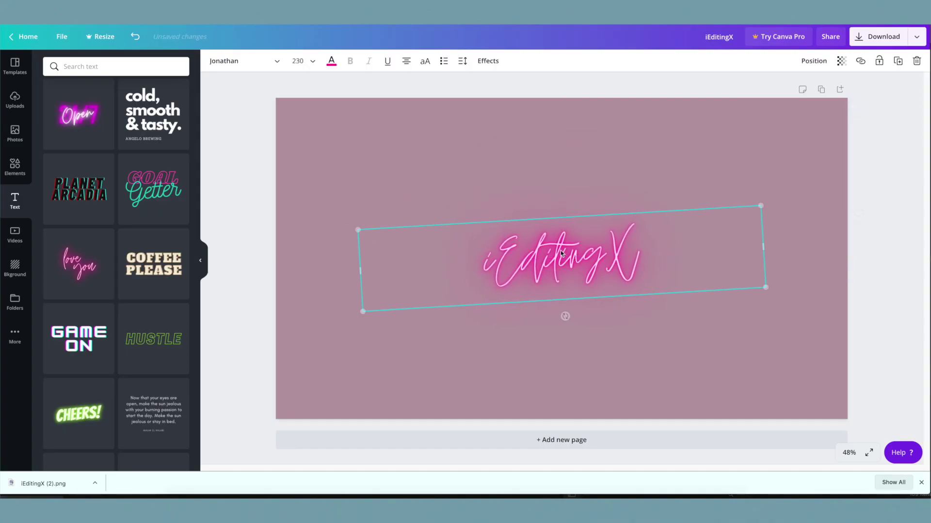
Try mauve and light pink on the iEditingX text, then settle on white.
left_click(332, 62)
left_click(179, 199)
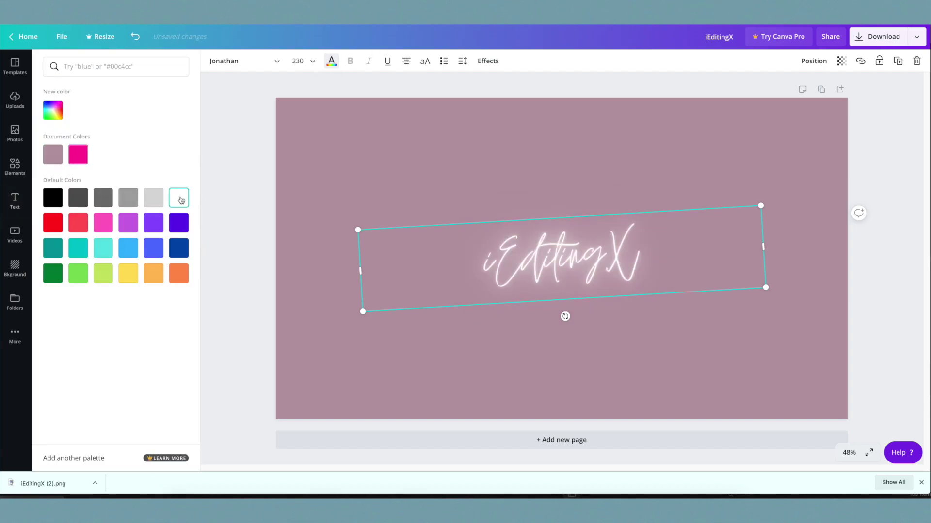
left_click(47, 155)
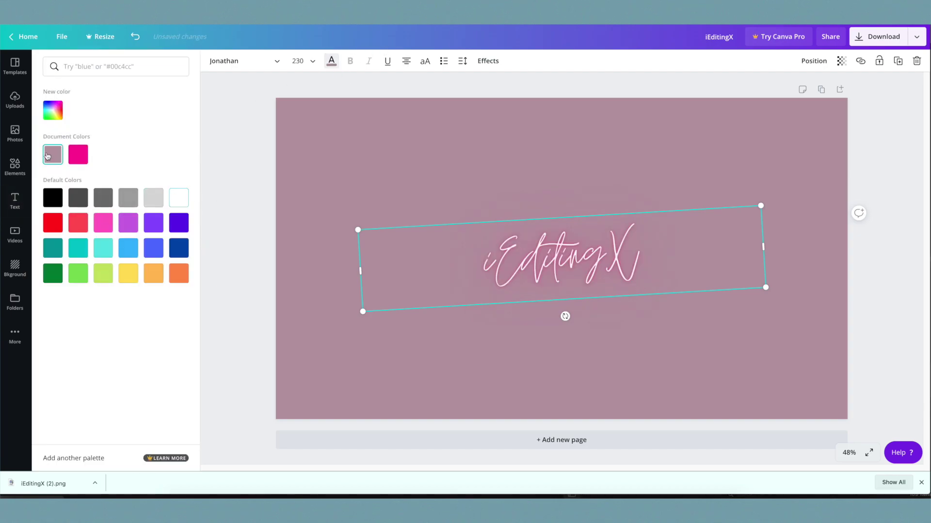
left_click(53, 114)
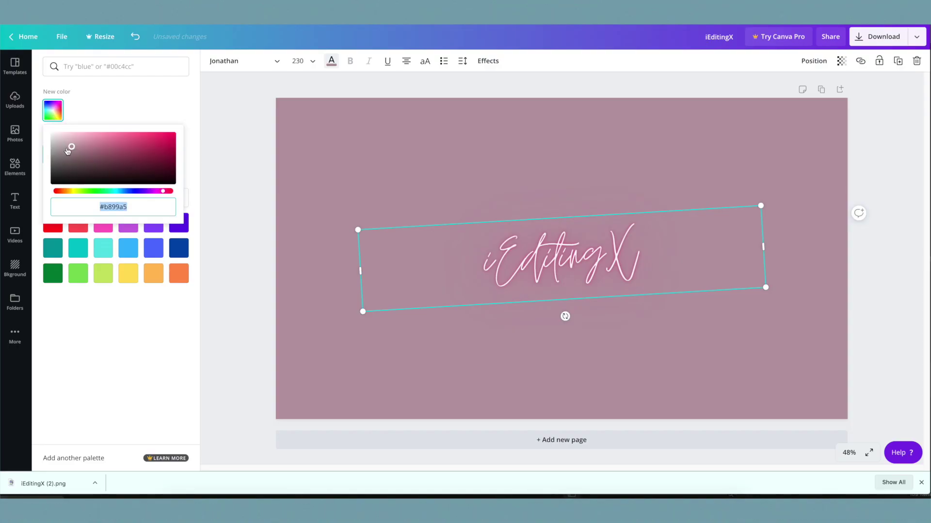
left_click_drag(67, 150, 65, 142)
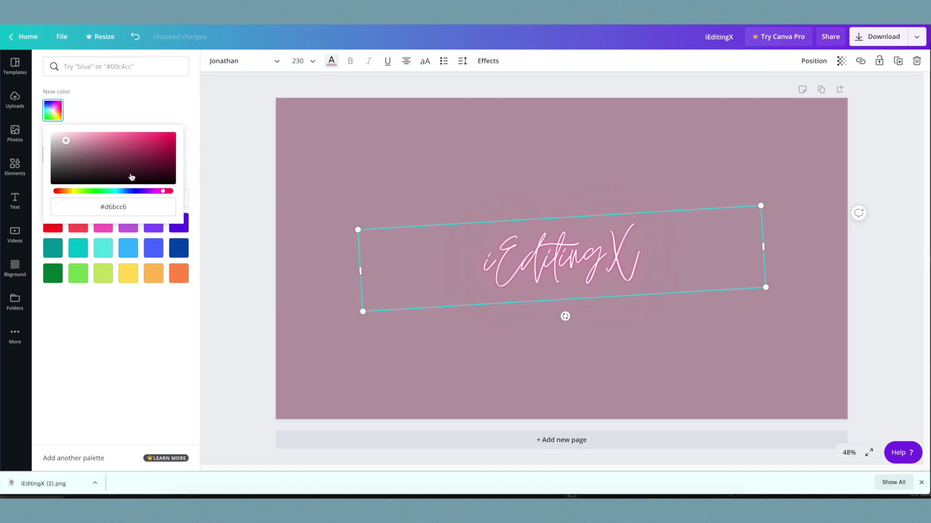
left_click(165, 107)
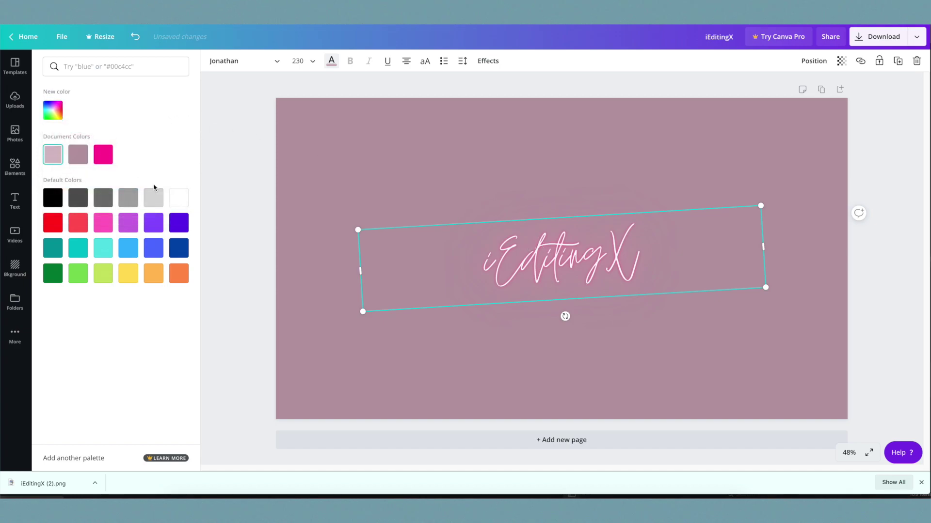
left_click(170, 198)
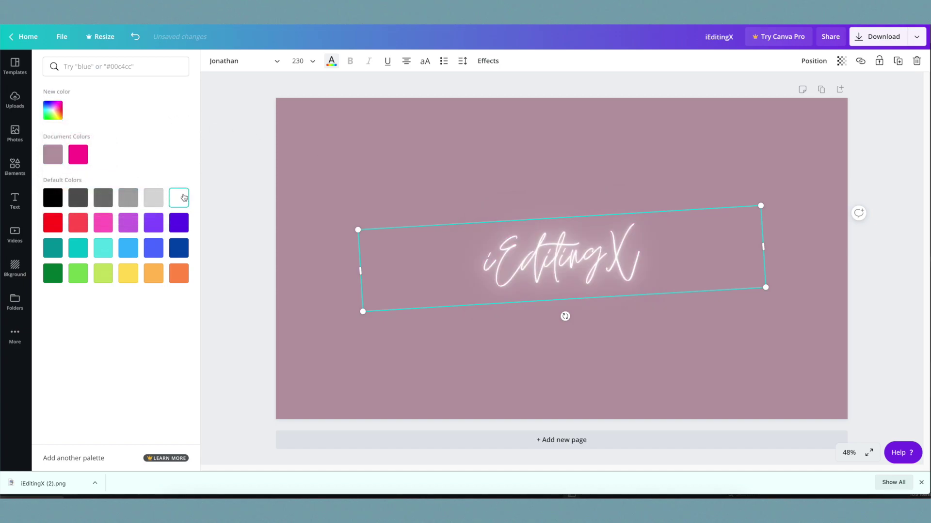
left_click(476, 163)
Nudge the iEditingX text around the page centre and deselect it.
left_click(530, 181)
left_click(560, 252)
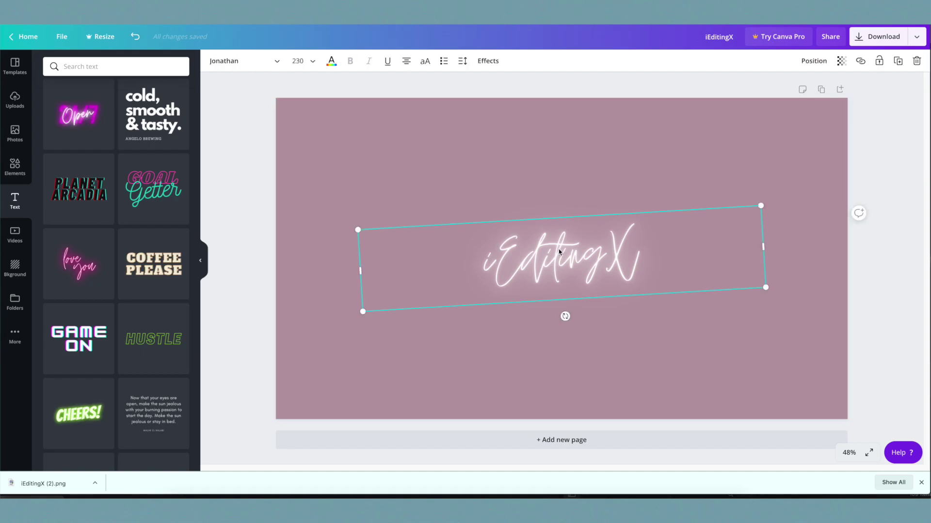
left_click_drag(560, 252, 558, 254)
left_click(512, 197)
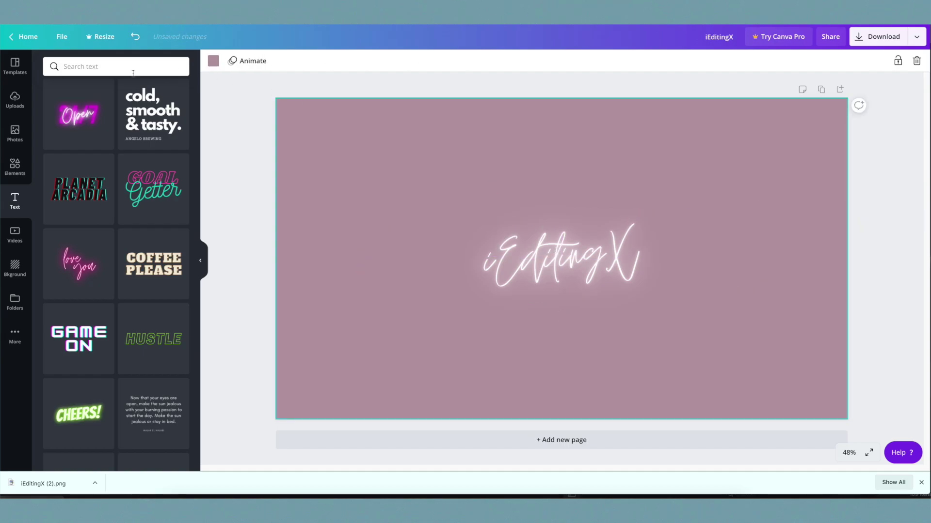
scroll(119, 165, "up", 10)
Add a body text box below the logo reading 'New Videos Sunday'.
left_click(115, 157)
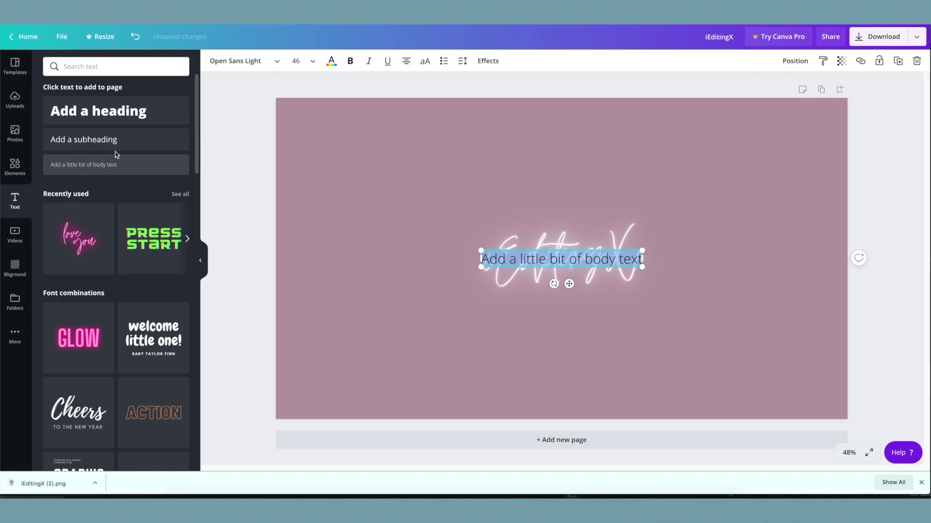
left_click(488, 259)
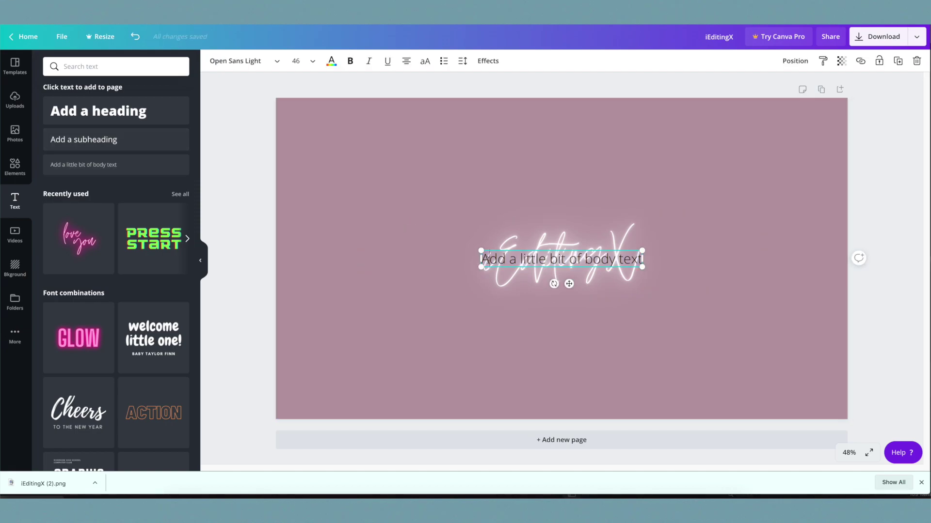
left_click_drag(488, 252, 679, 312)
type("Ne")
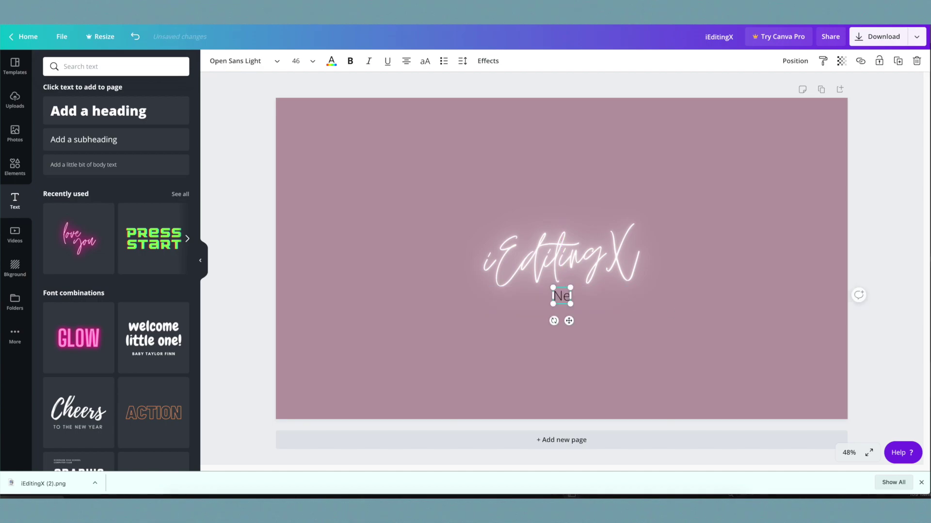
type("w Videos Sunday")
Make the whole 'New Videos Sunday' subtitle bold.
left_click(235, 60)
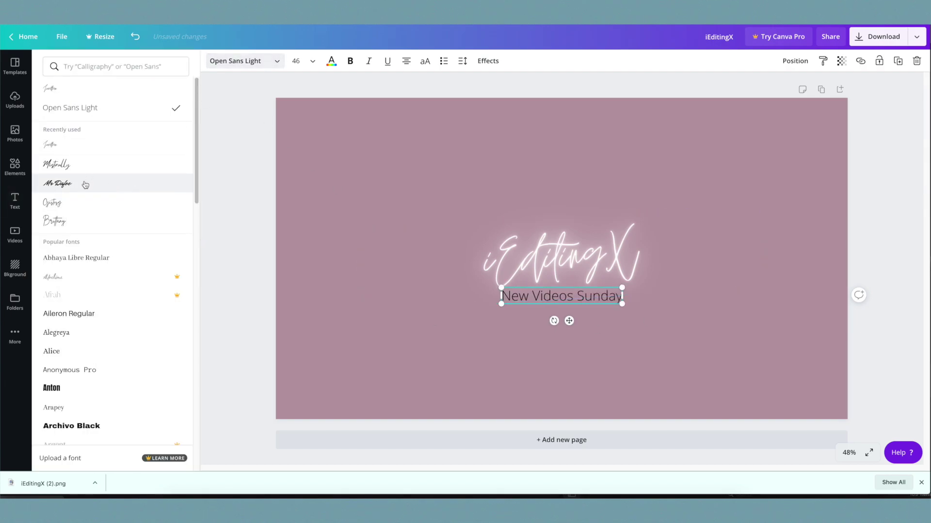
scroll(85, 232, "down", 4)
scroll(87, 208, "up", 4)
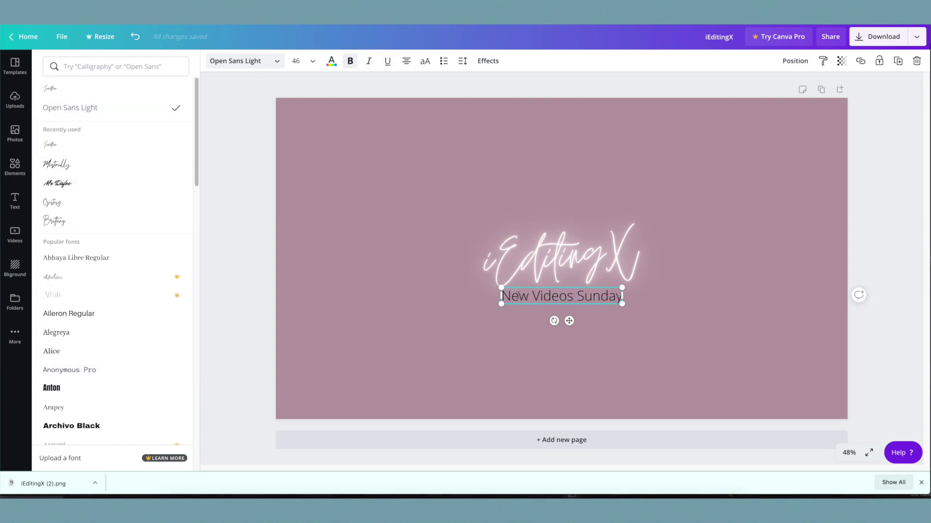
left_click_drag(504, 295, 601, 301)
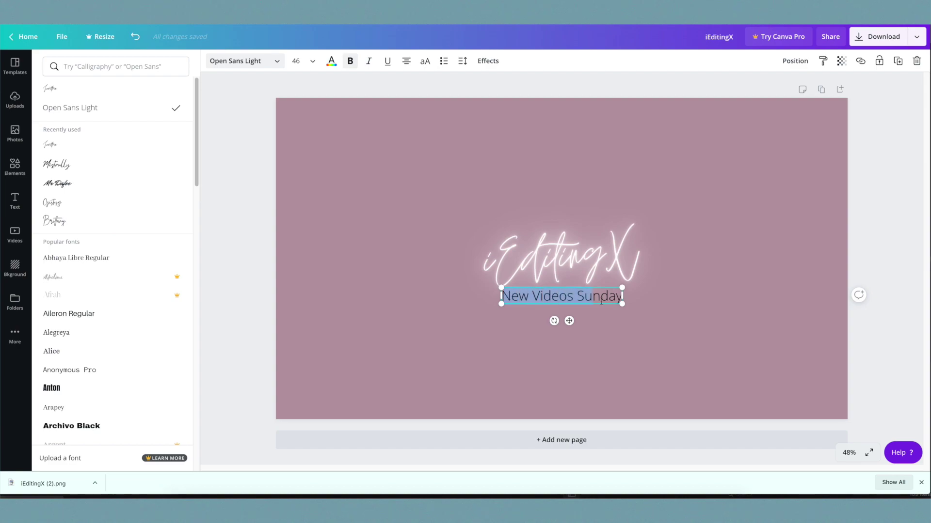
left_click(350, 61)
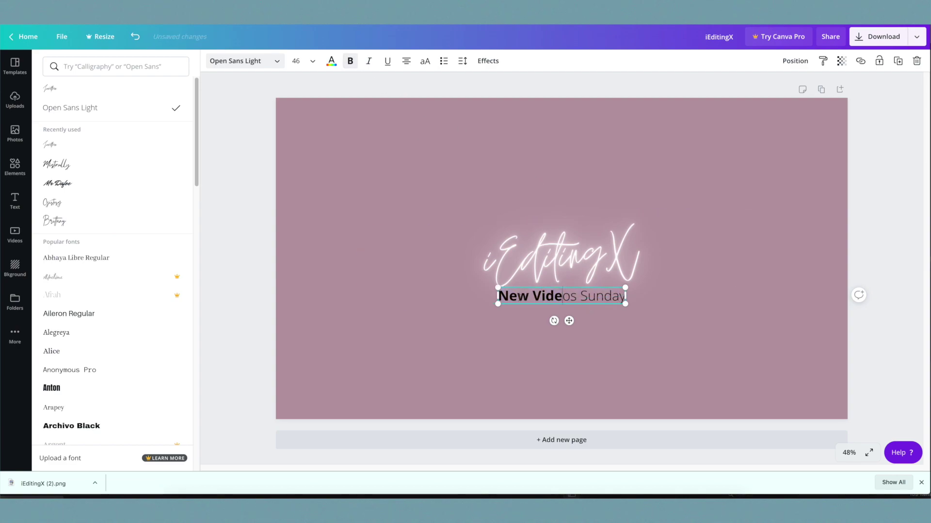
left_click_drag(500, 296, 649, 296)
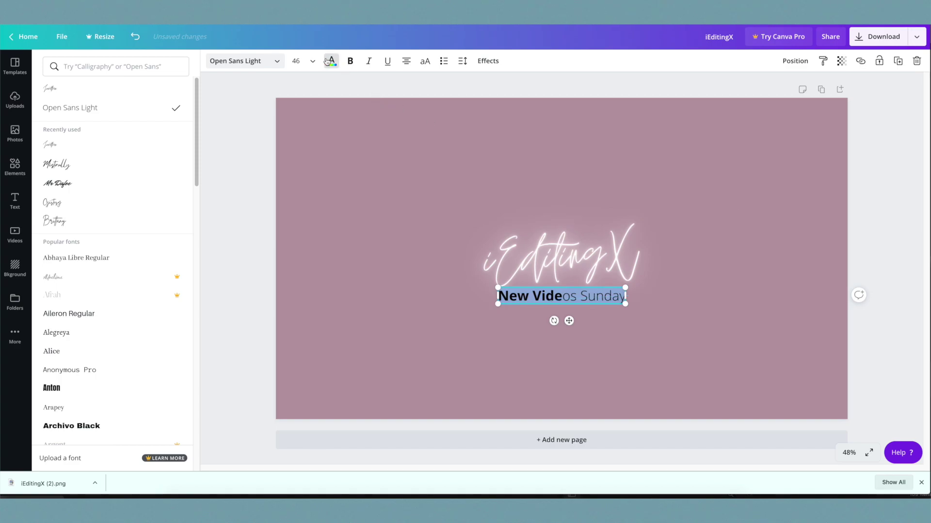
left_click(351, 62)
Turn the subtitle text white.
left_click(331, 62)
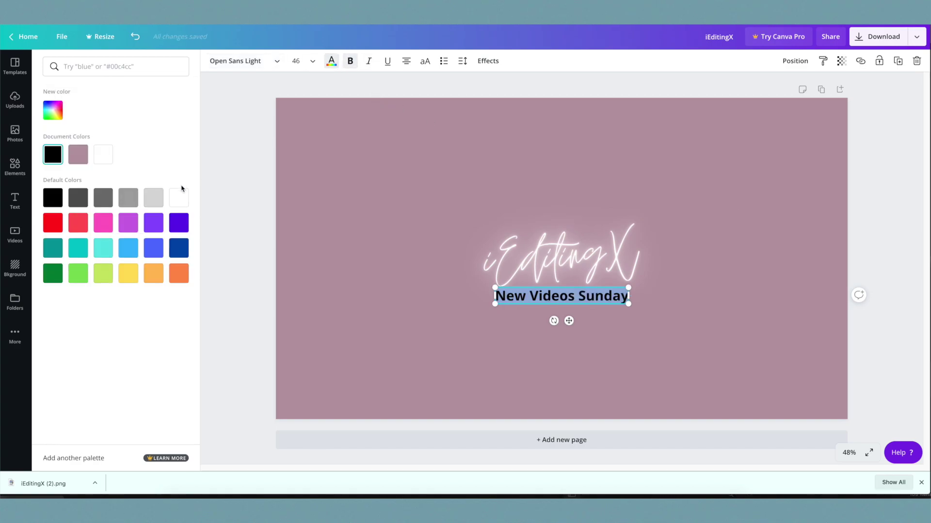
left_click(179, 198)
left_click(366, 292)
key("Escape")
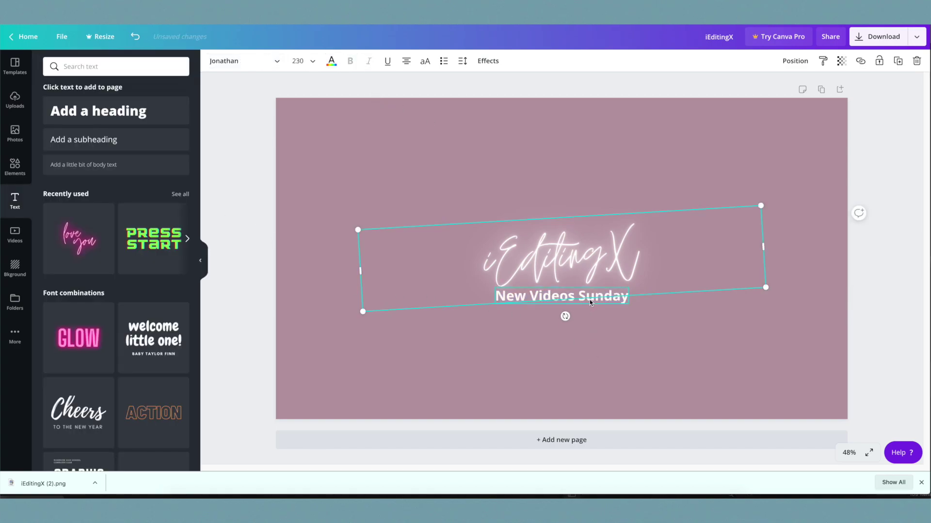
left_click(540, 296)
Try Horizon, Libre Baskerville and League Spartan, set uppercase Lora, and centre the subtitle under the logo.
left_click(221, 61)
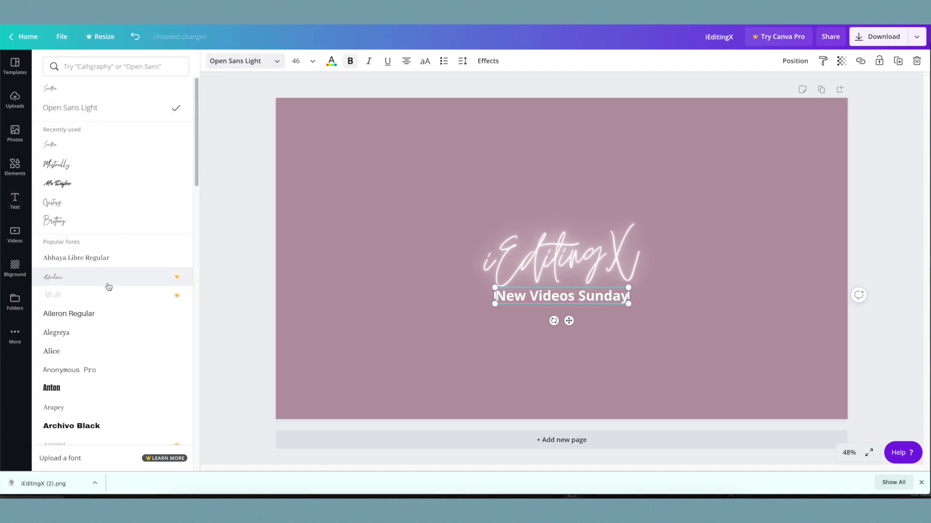
scroll(106, 347, "down", 15)
left_click(85, 244)
scroll(84, 243, "down", 2)
left_click(77, 274)
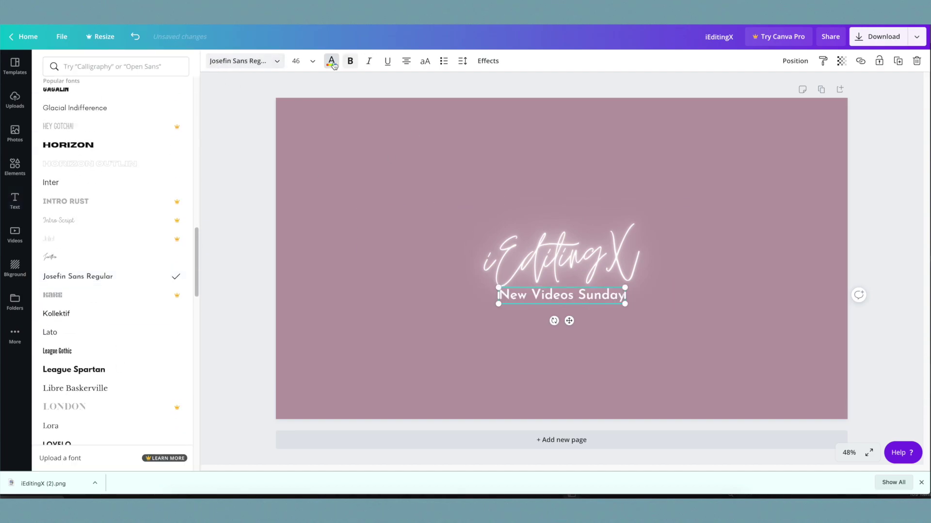
key("ctrl+shift+k")
left_click(78, 387)
scroll(92, 340, "down", 2)
left_click(92, 265)
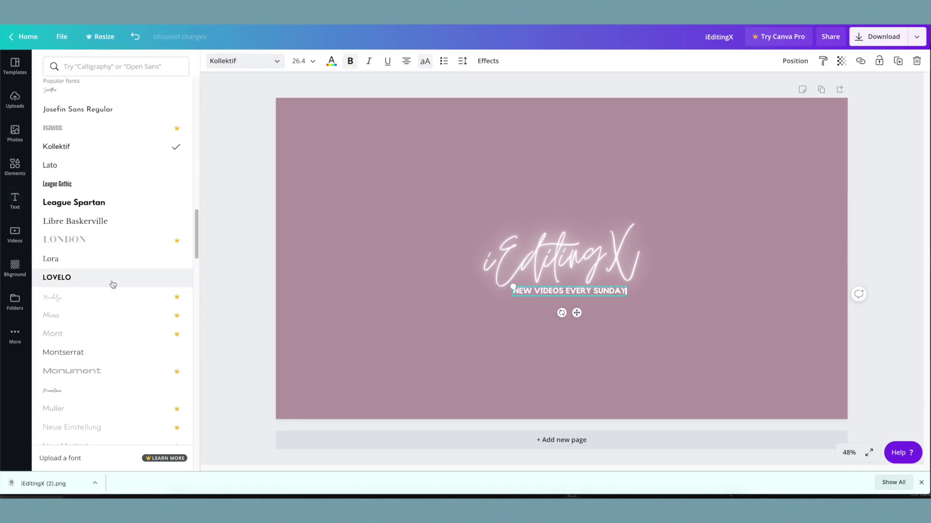
left_click(77, 259)
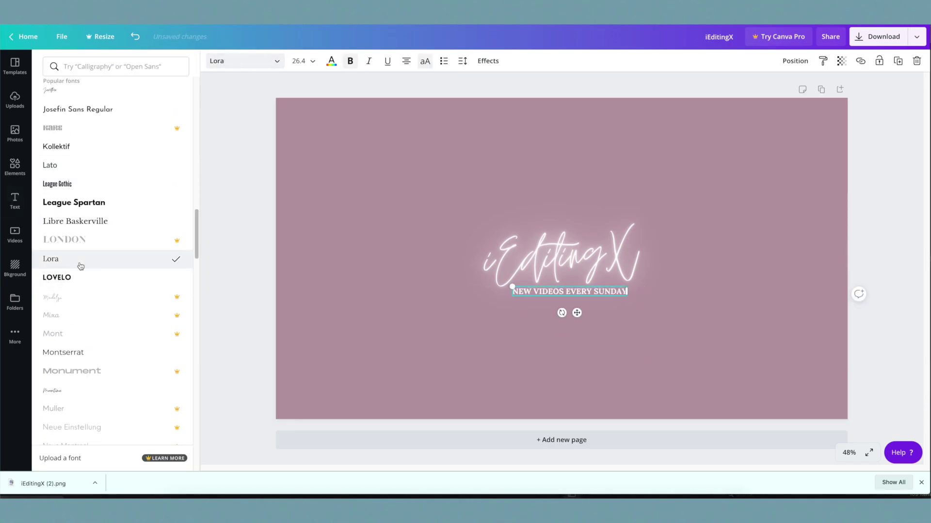
mouse_move(593, 288)
left_mouse_down()
mouse_move(724, 258)
mouse_move(516, 222)
mouse_move(584, 289)
left_mouse_up()
left_click(578, 338)
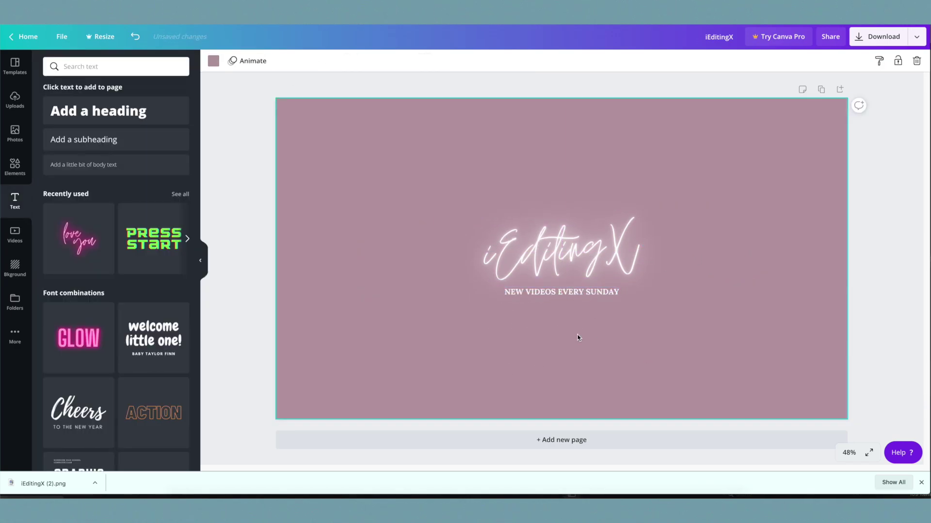
Download the banner as a PNG, saved as iEditingX (3).png.
left_click(872, 44)
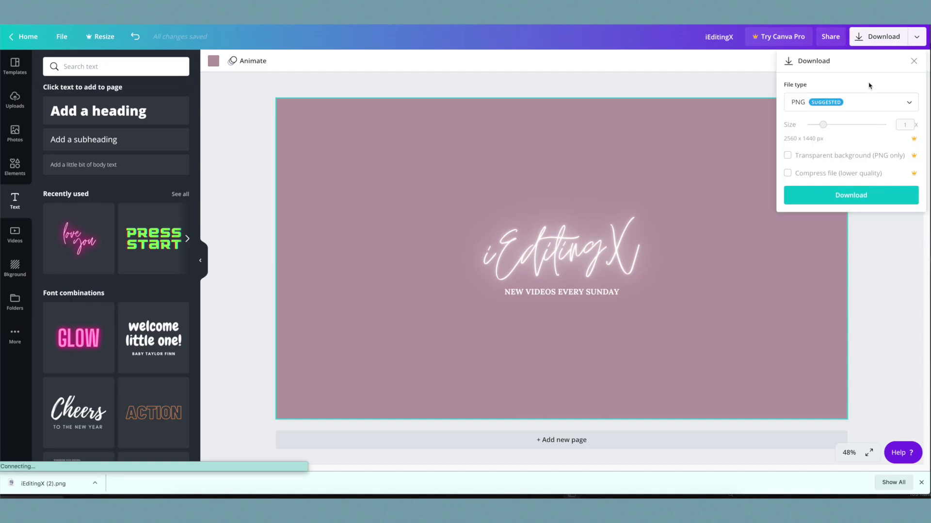
left_click(828, 196)
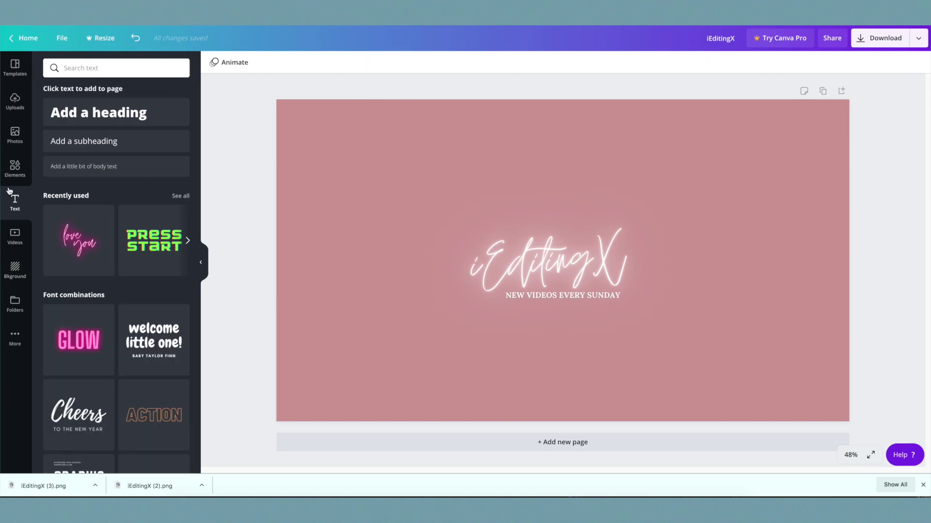
Try palm leaves, pink sky and grey texture backgrounds, then apply the white brick wall.
left_click(15, 269)
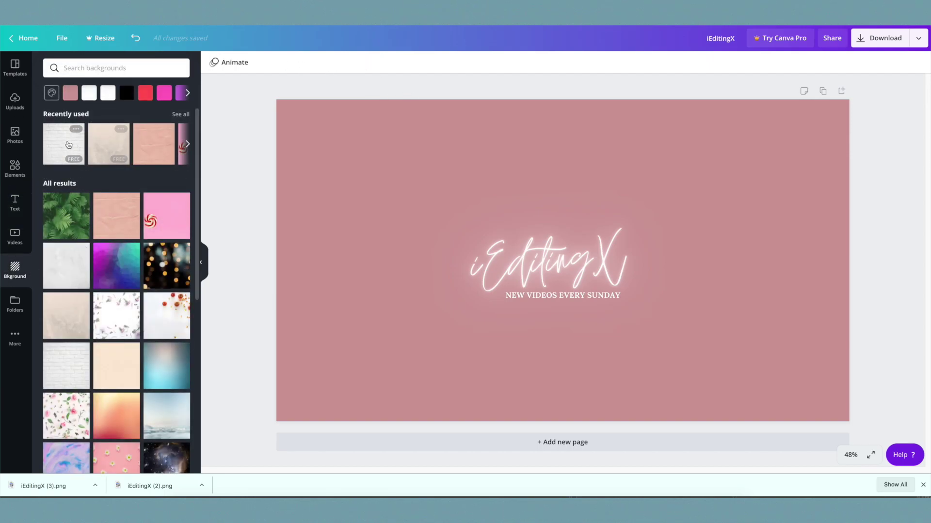
scroll(130, 250, "down", 10)
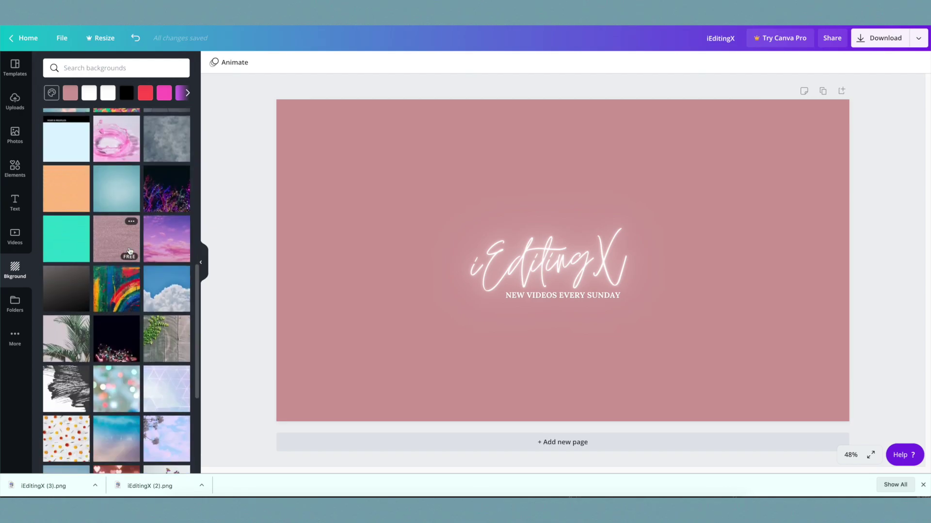
scroll(130, 250, "down", 5)
scroll(96, 194, "up", 1)
left_click(84, 148)
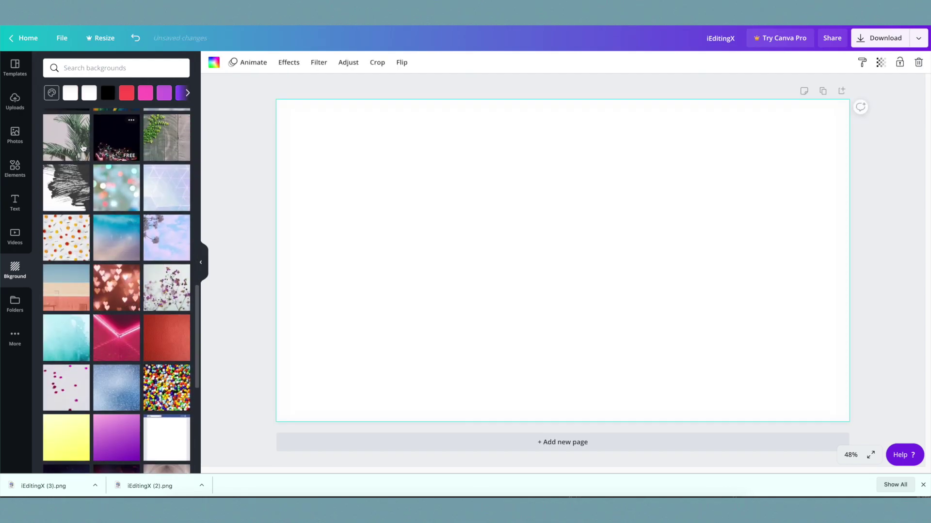
scroll(134, 167, "up", 2)
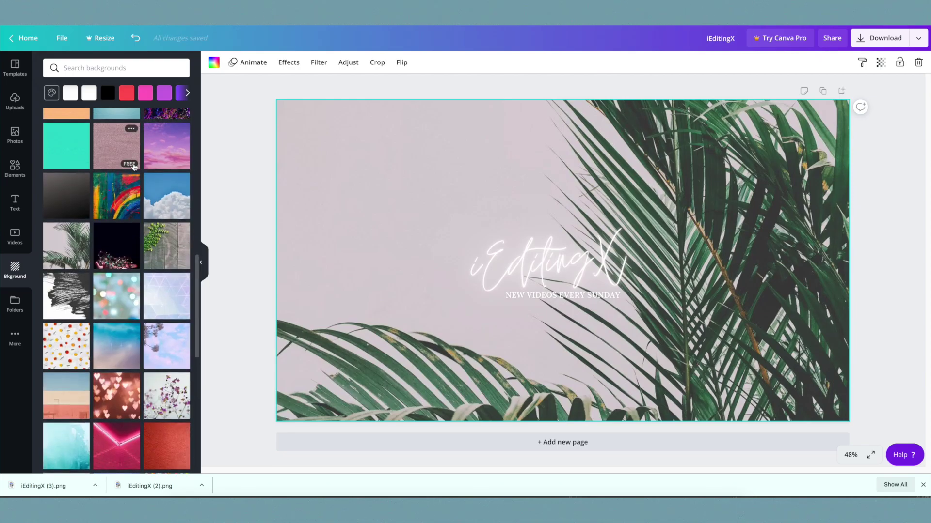
left_click(154, 140)
scroll(155, 150, "up", 1)
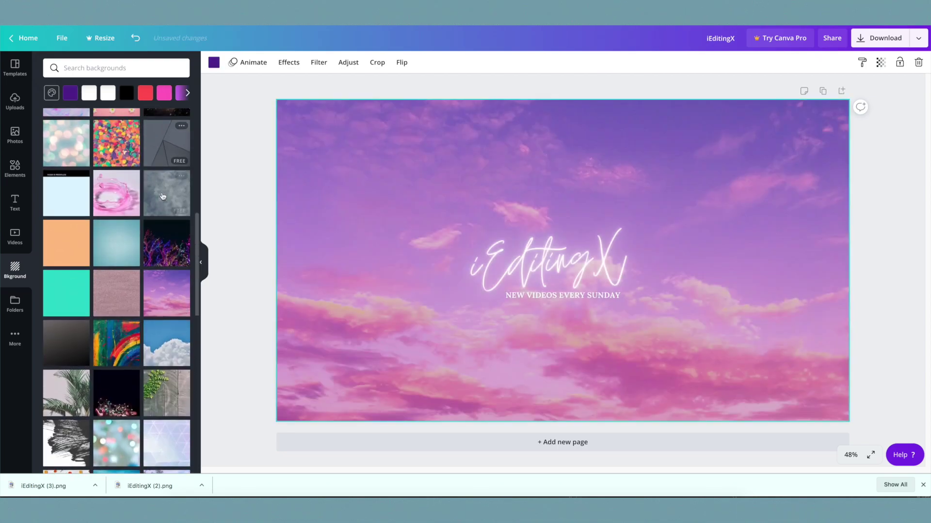
left_click(163, 197)
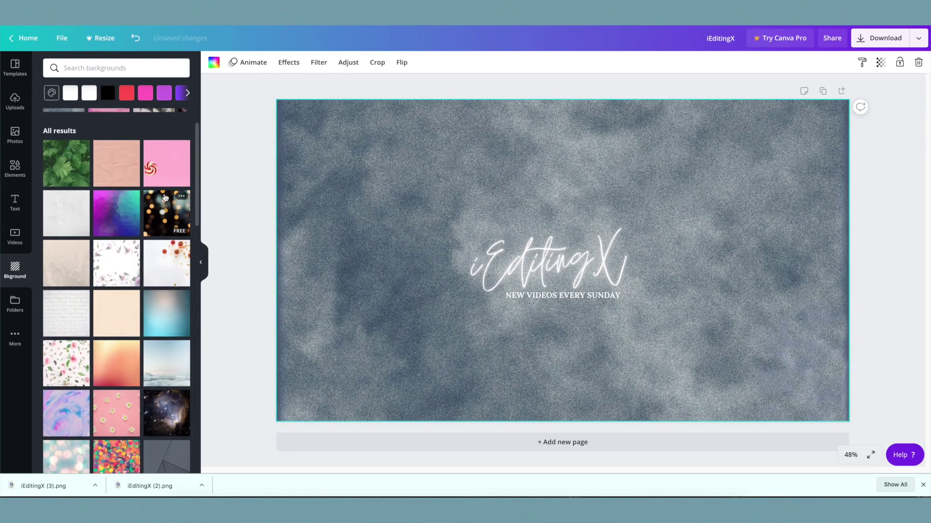
left_click(65, 317)
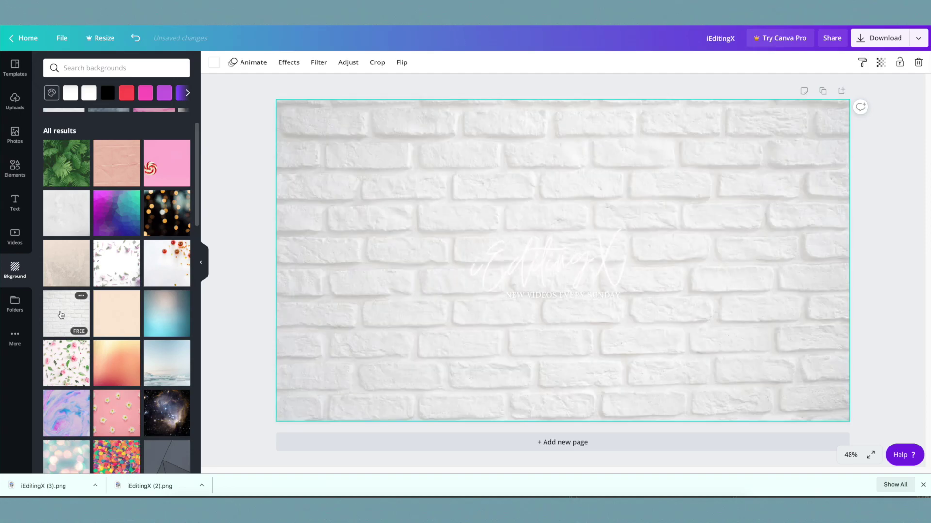
Recolour the iEditingX script with the hot pink swatch.
left_click(516, 249)
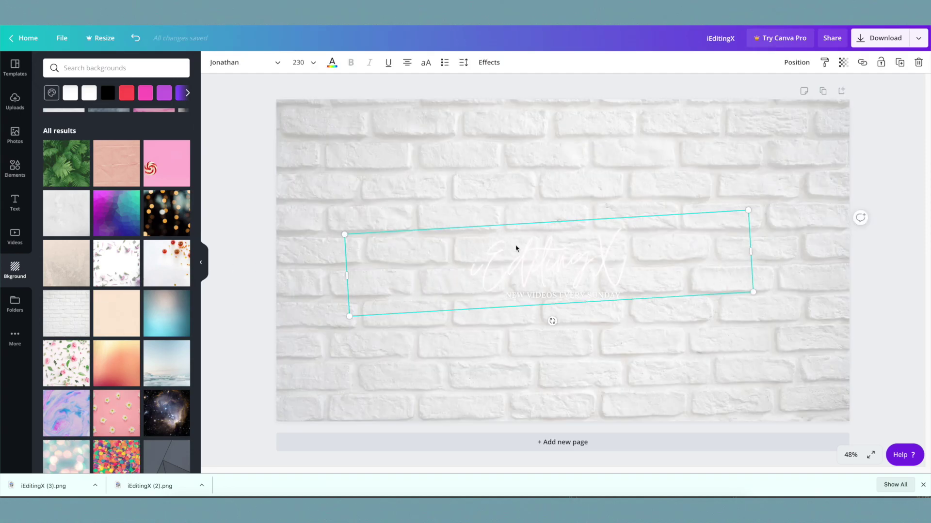
left_click(332, 62)
left_click(103, 224)
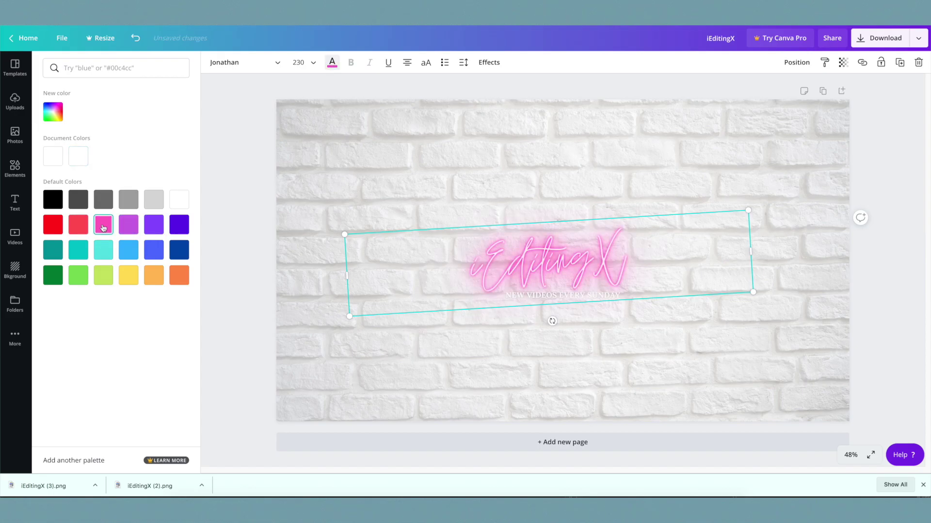
left_click(332, 62)
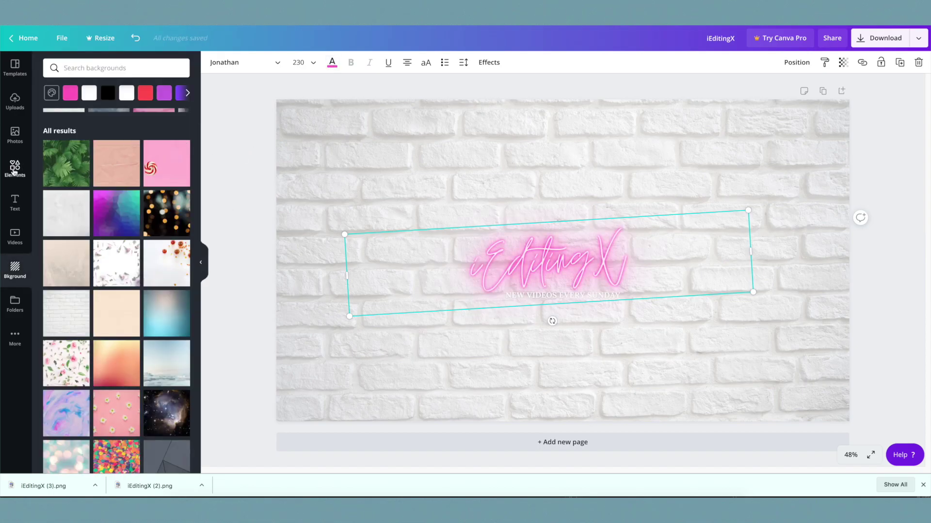
left_click(14, 170)
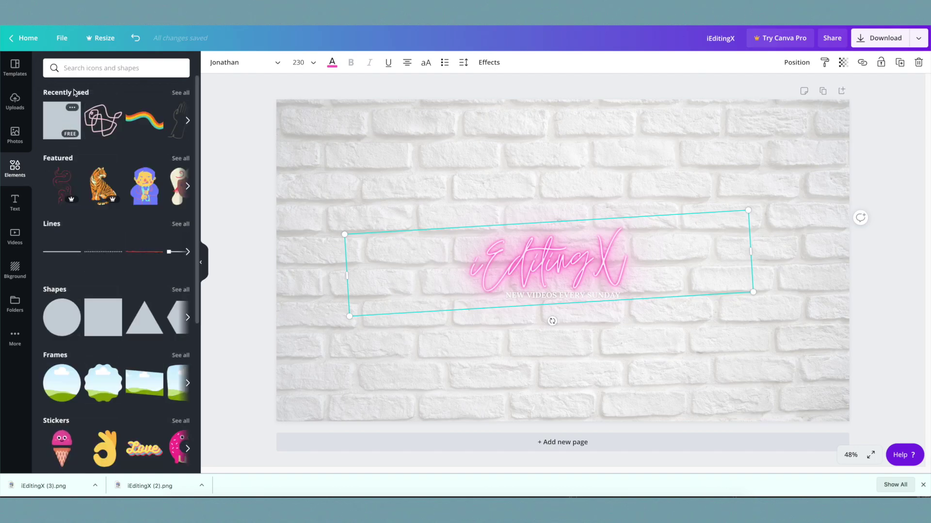
Add a square, stretch it over the whole banner, and colour it medium grey.
left_click(111, 330)
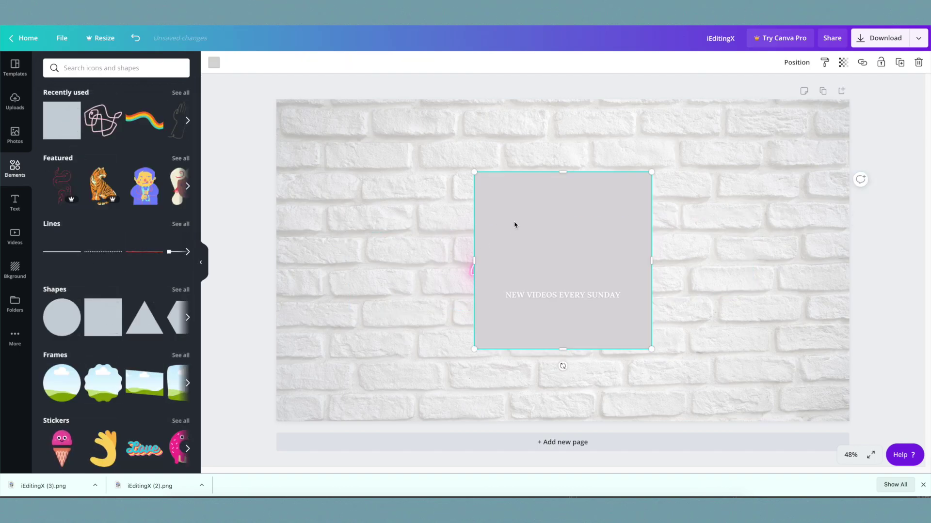
left_click_drag(515, 225, 285, 118)
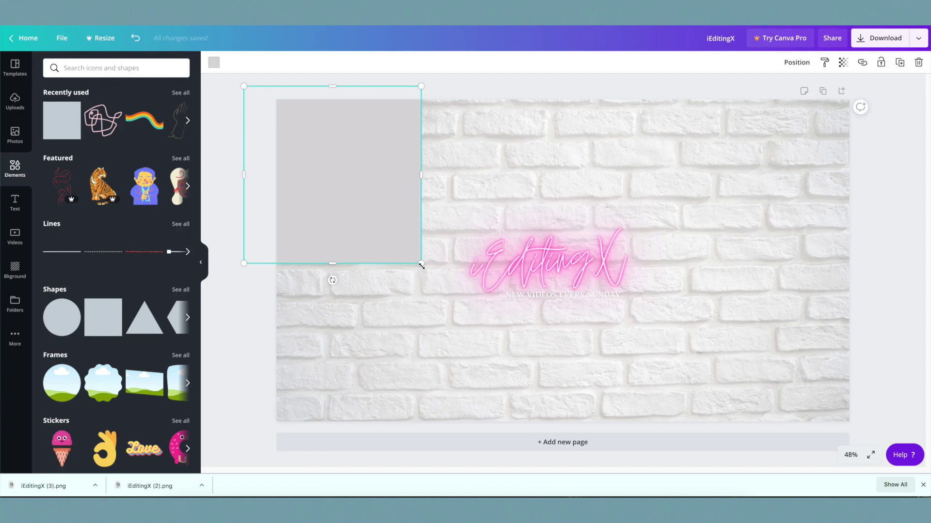
left_click_drag(420, 263, 558, 480)
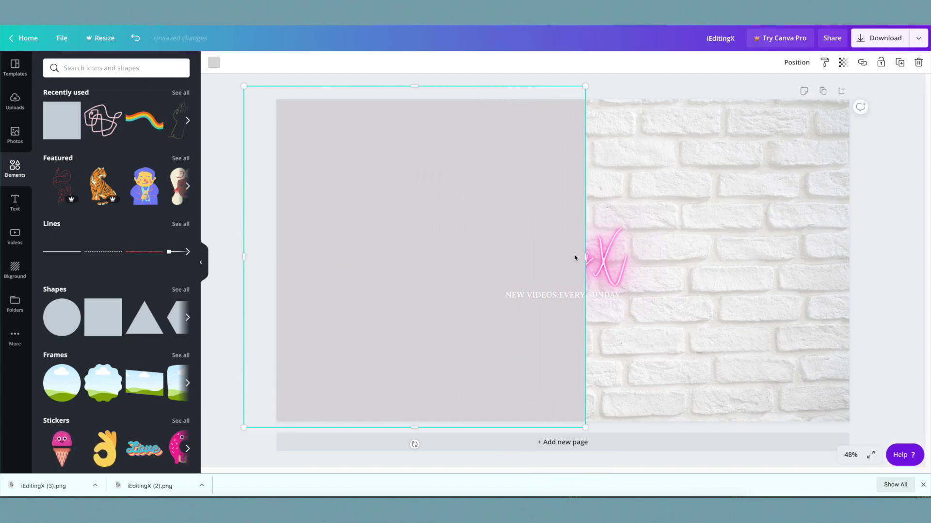
left_click_drag(586, 256, 860, 257)
left_click(214, 63)
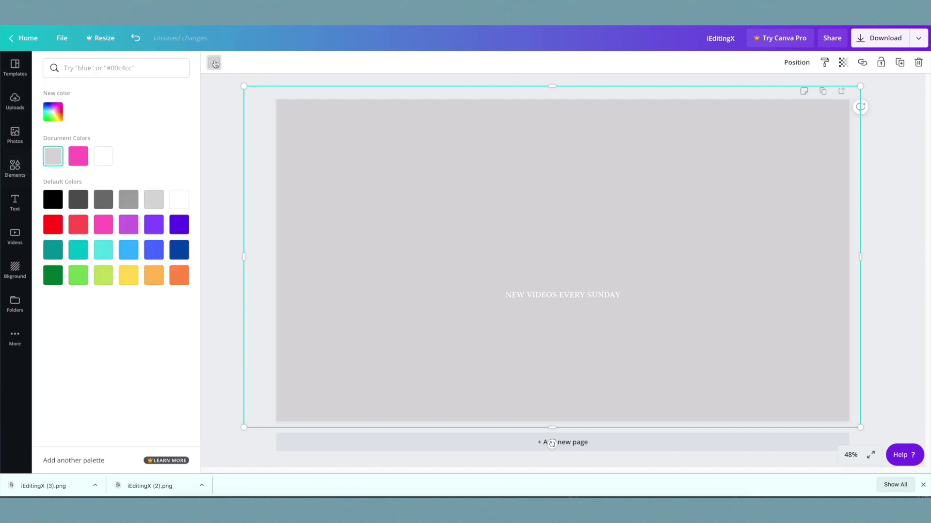
left_click(128, 200)
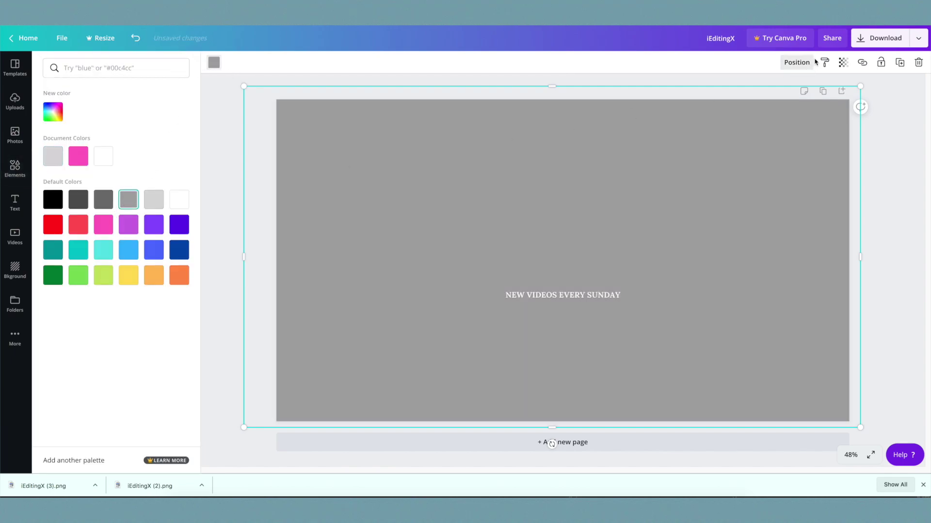
Send the grey rectangle backward so it sits behind the pink logo.
left_click(795, 63)
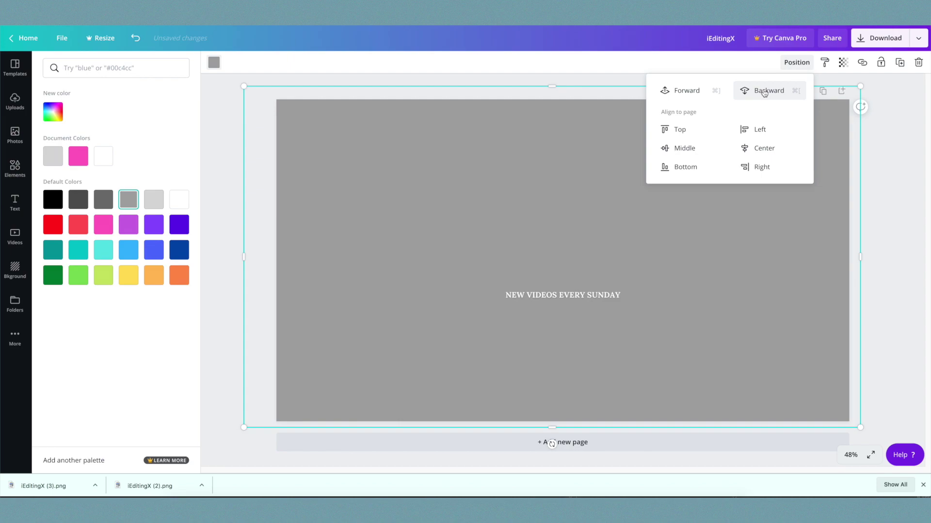
left_click(764, 91)
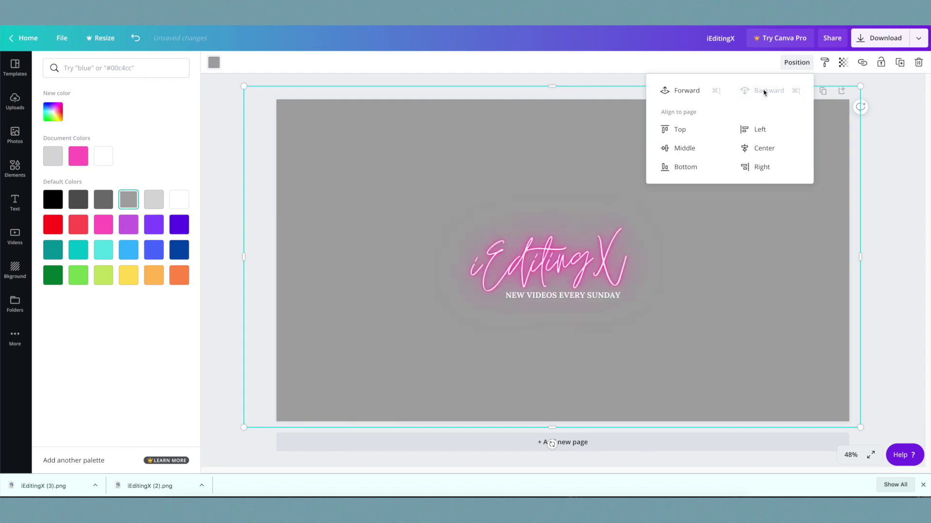
left_click(598, 131)
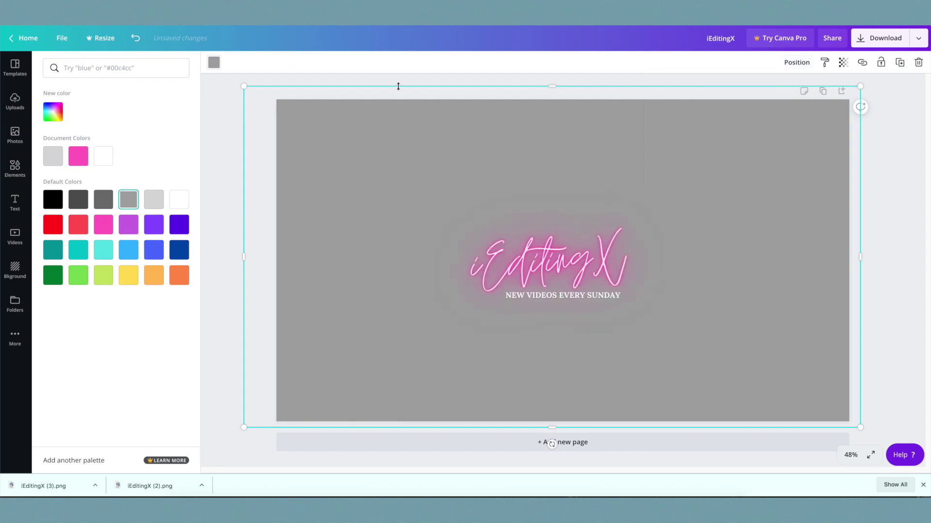
Try dark, medium and light grey, settling on medium grey at transparency about 19.
left_click(843, 64)
left_click_drag(815, 86, 775, 87)
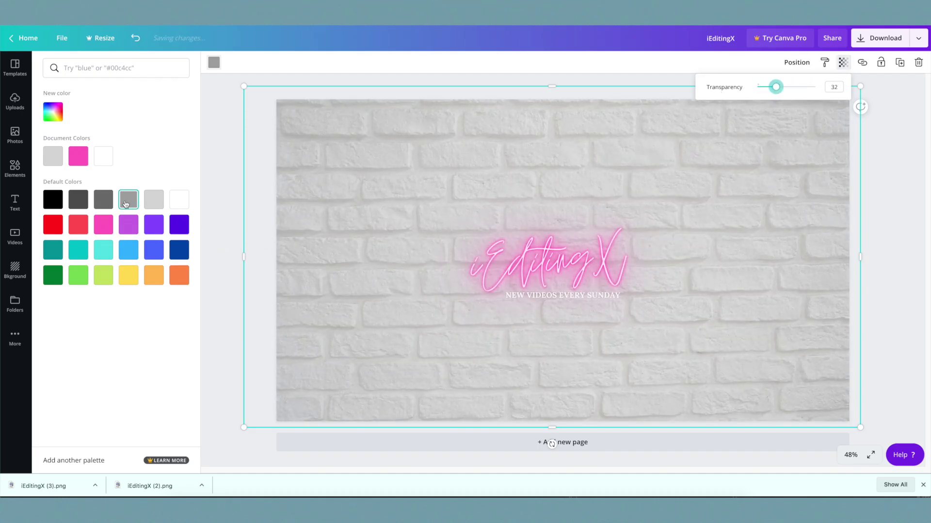
left_click(103, 204)
left_click(128, 204)
left_click(154, 204)
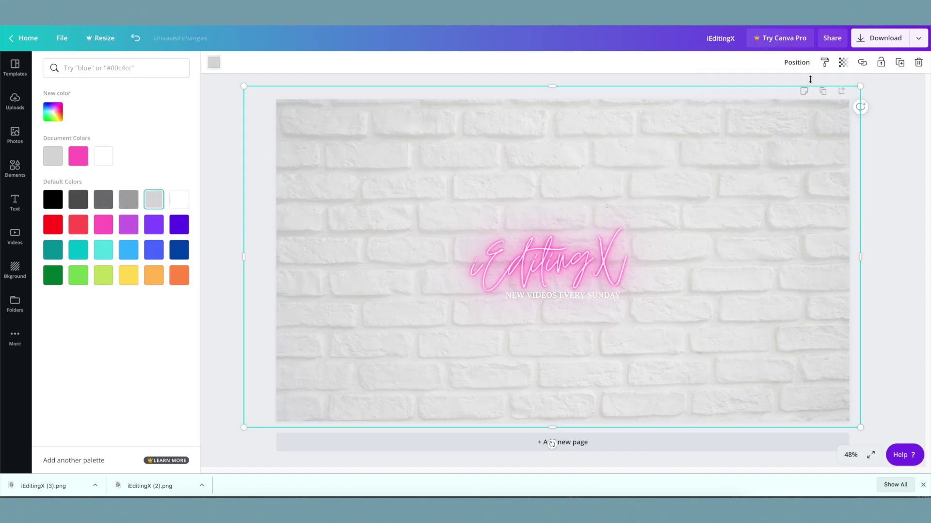
left_click(843, 62)
mouse_move(777, 88)
left_mouse_down()
mouse_move(791, 90)
mouse_move(779, 89)
left_mouse_up()
left_click(129, 199)
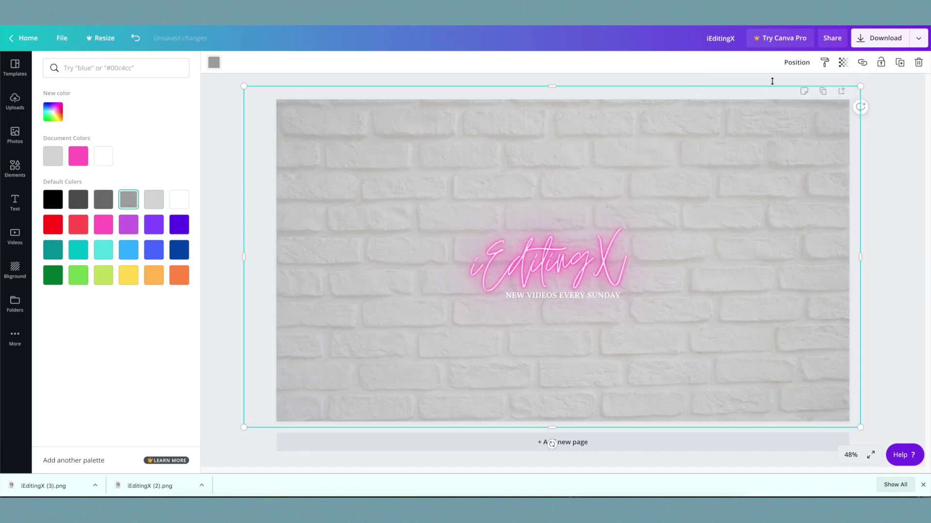
left_click(843, 62)
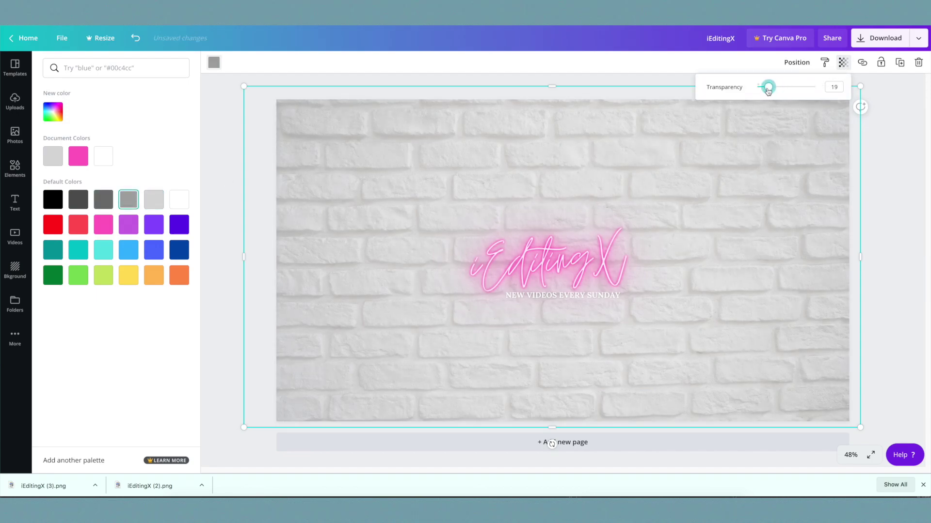